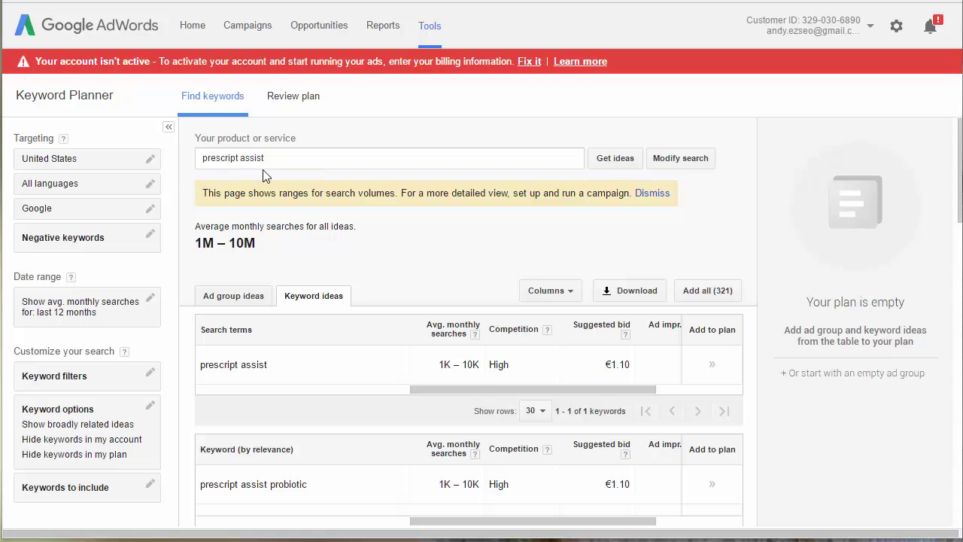
# Examine the Google results for "prescript assist broad spectrum probiotic" alongside the keyword data for "prescript assist"
pyautogui.click(283, 157)
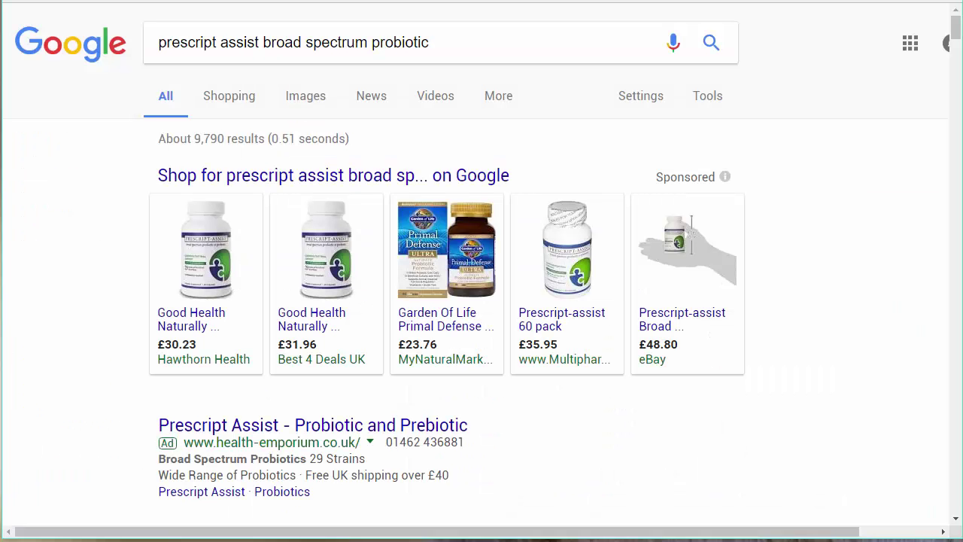
pyautogui.moveTo(957, 26); pyautogui.dragTo(960, 44)
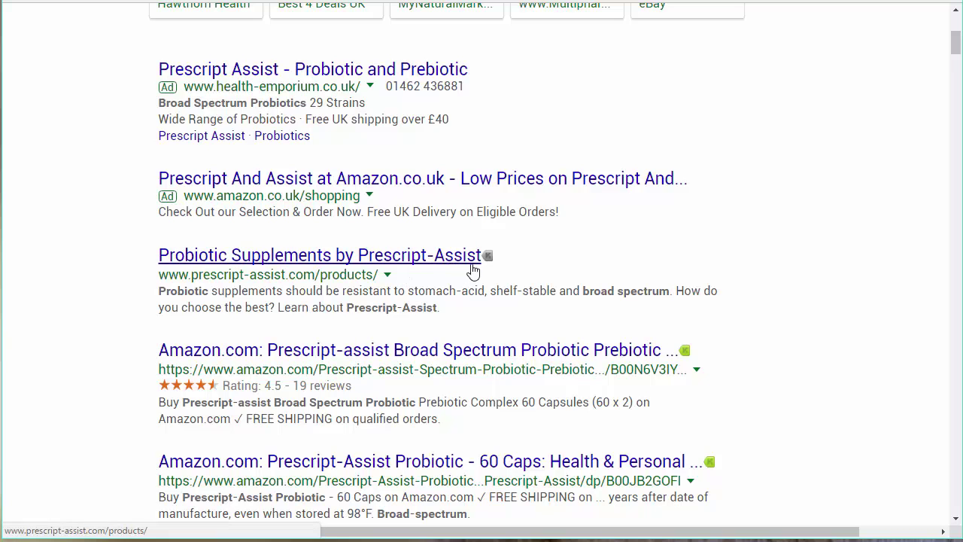
pyautogui.scroll(-3, 699, 225)
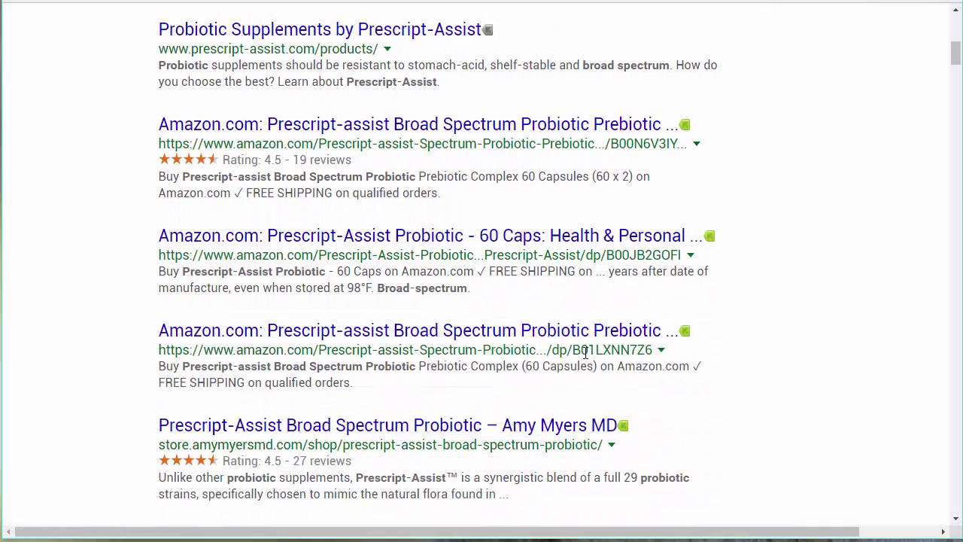
pyautogui.scroll(8, 585, 353)
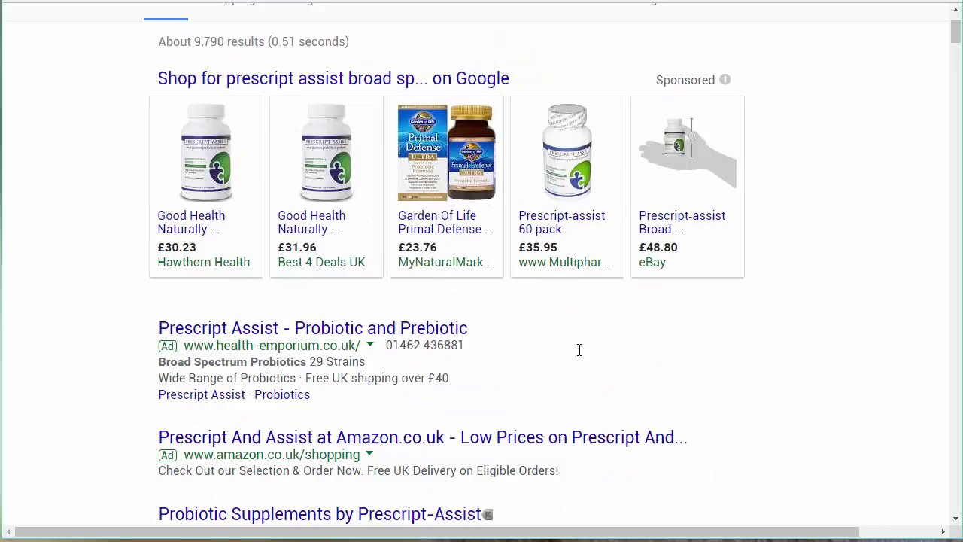
pyautogui.hotkey('ctrl', 'Tab')
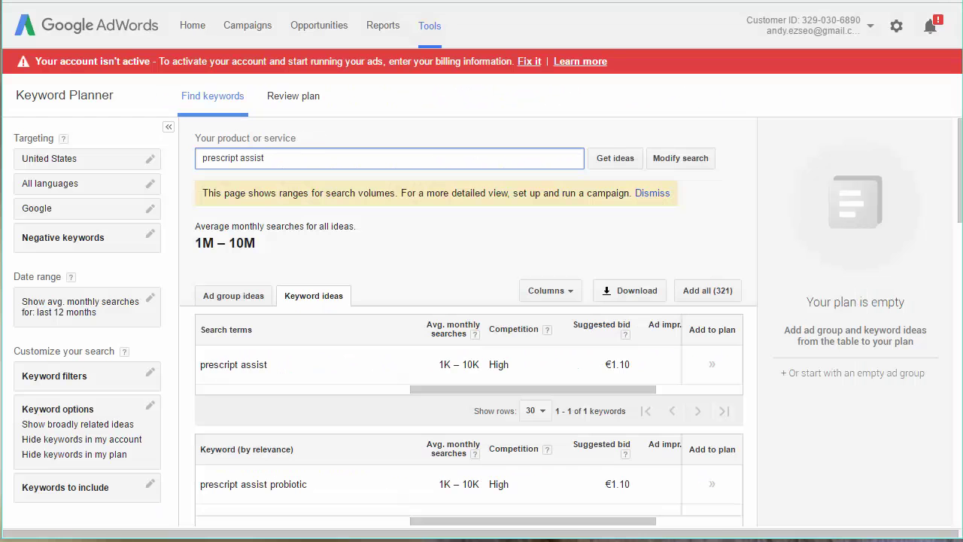
pyautogui.hotkey('ctrl', 'shift', 'Tab')
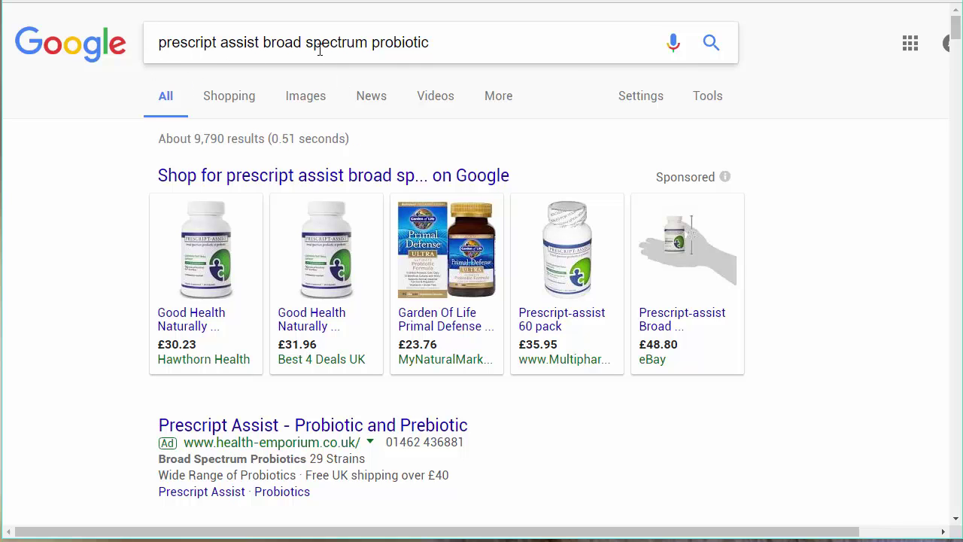
# Switch to Keyword Planner and examine the keyword ideas for "prescript assist", including their monthly searches, competition and suggested bids
pyautogui.hotkey('ctrl', 'Tab')
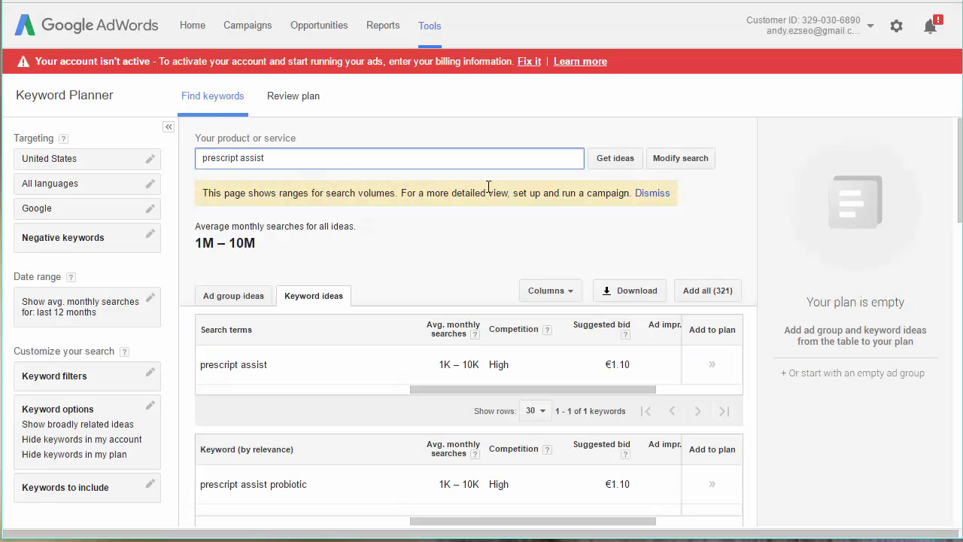
pyautogui.scroll(-1, 514, 194)
pyautogui.scroll(-1, 515, 194)
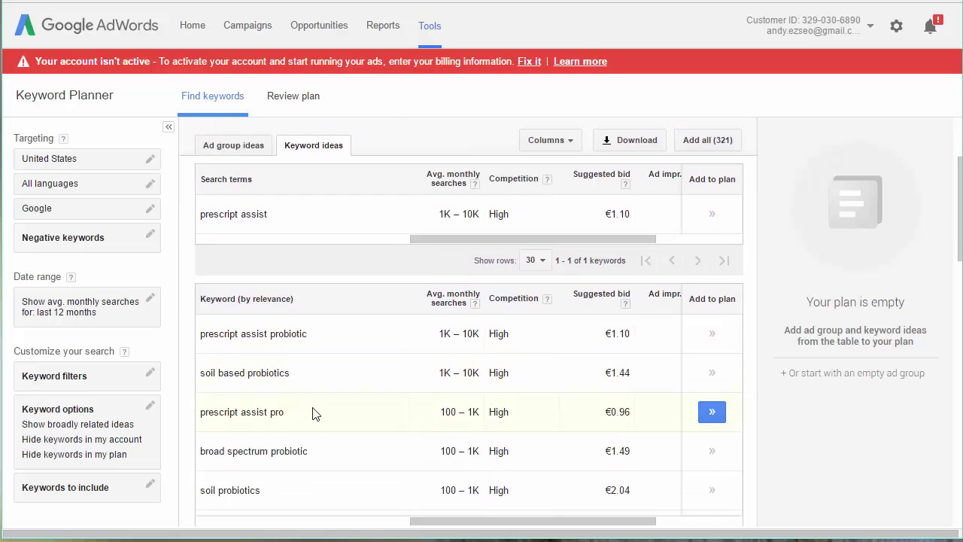
pyautogui.scroll(-1, 310, 396)
pyautogui.scroll(-1, 301, 380)
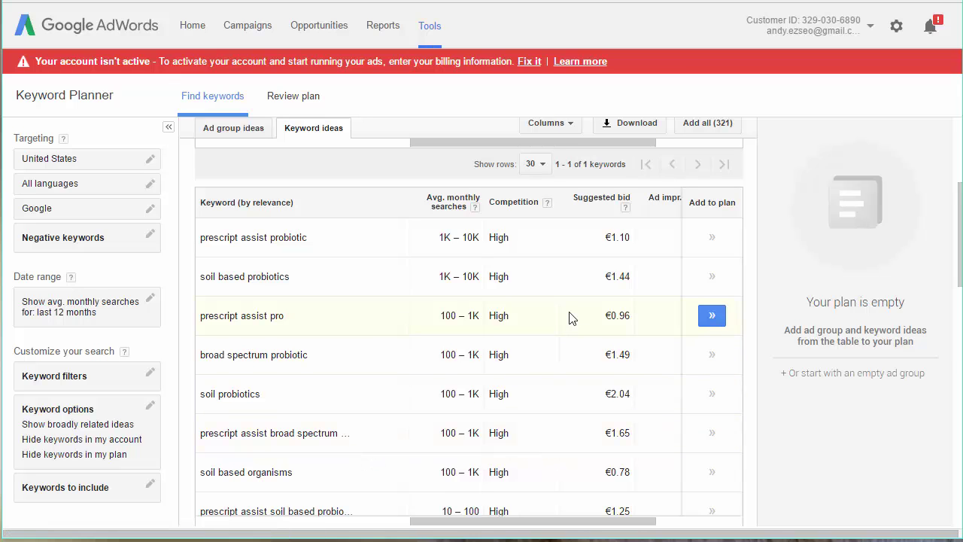
pyautogui.scroll(-3, 572, 318)
pyautogui.scroll(5, 572, 318)
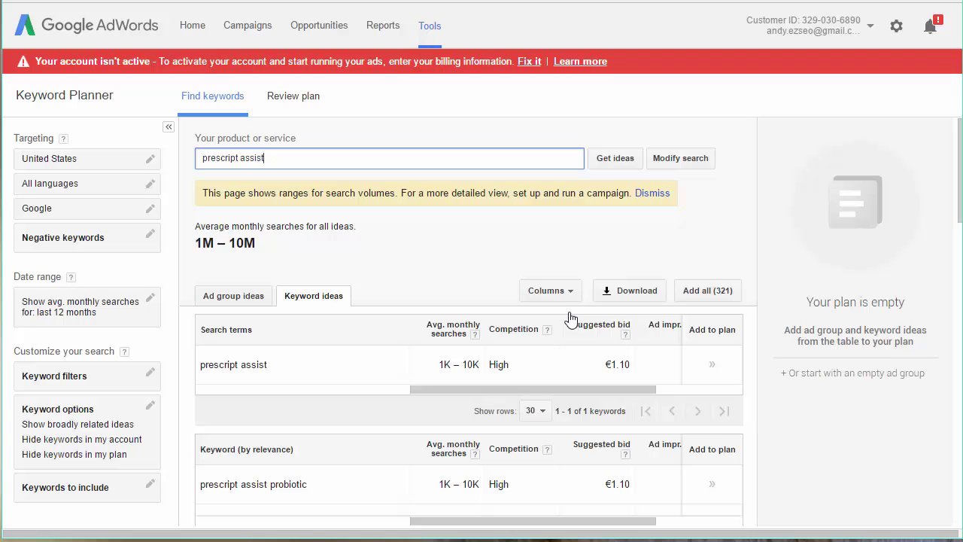
pyautogui.scroll(-5, 527, 294)
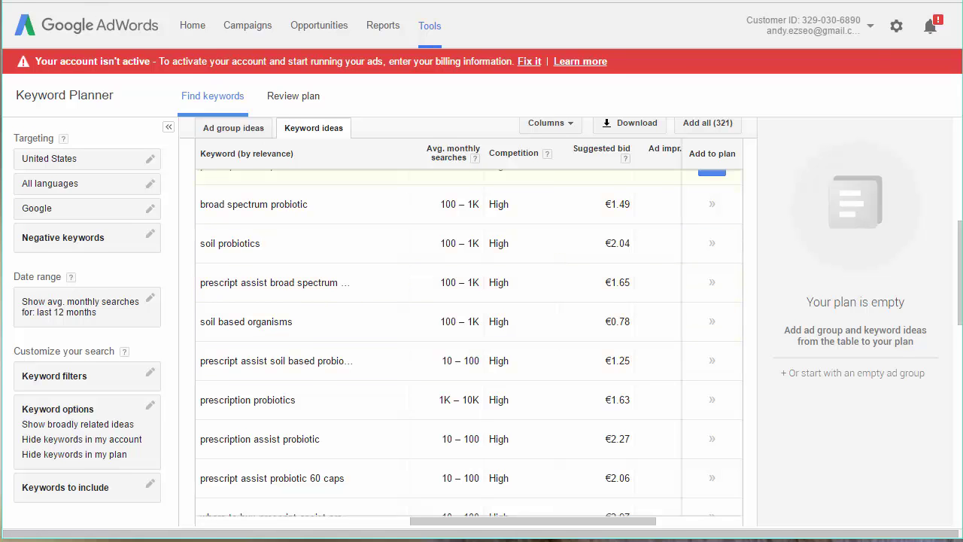
# Switch to Google and copy the whole search phrase "prescript assist broad spectrum probiotic"
pyautogui.hotkey('ctrl', 'Tab')
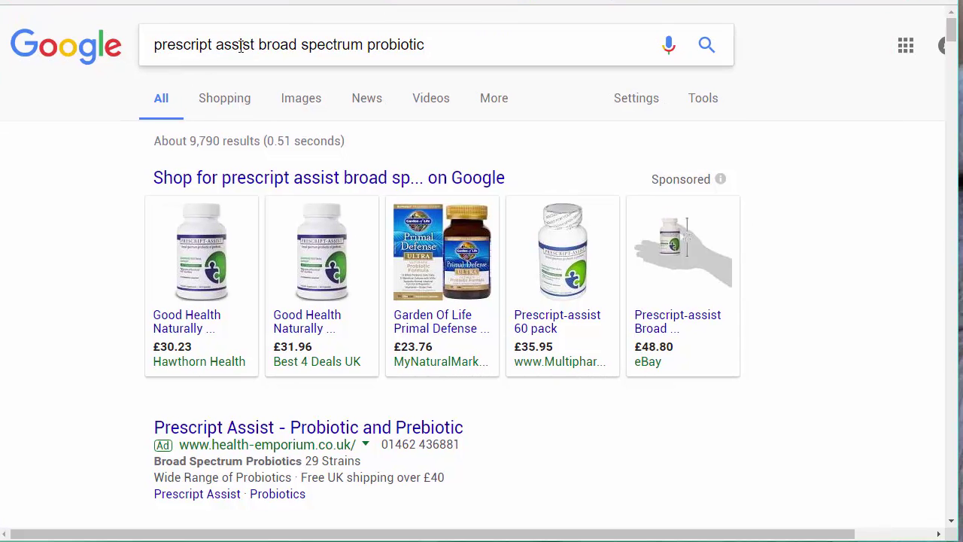
pyautogui.click(425, 42)
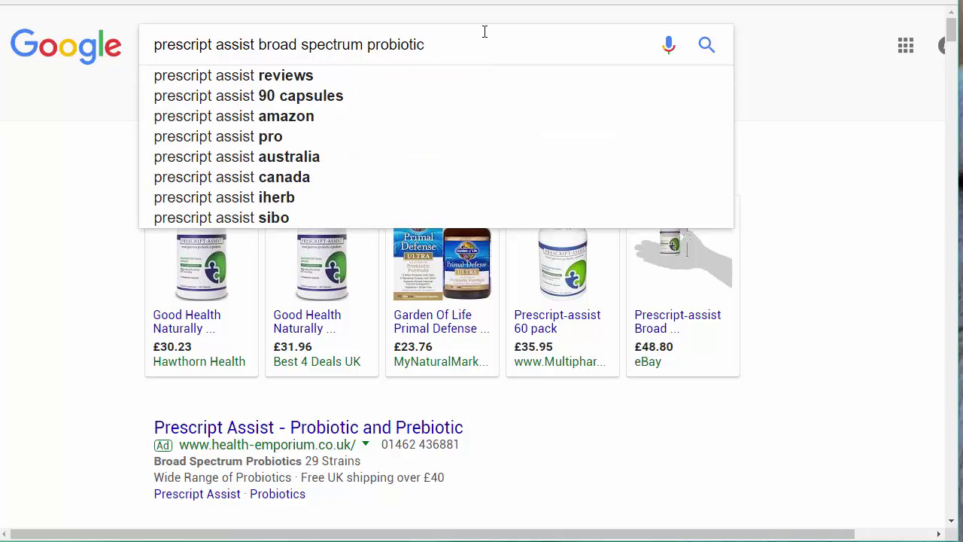
pyautogui.moveTo(442, 48); pyautogui.dragTo(113, 44)
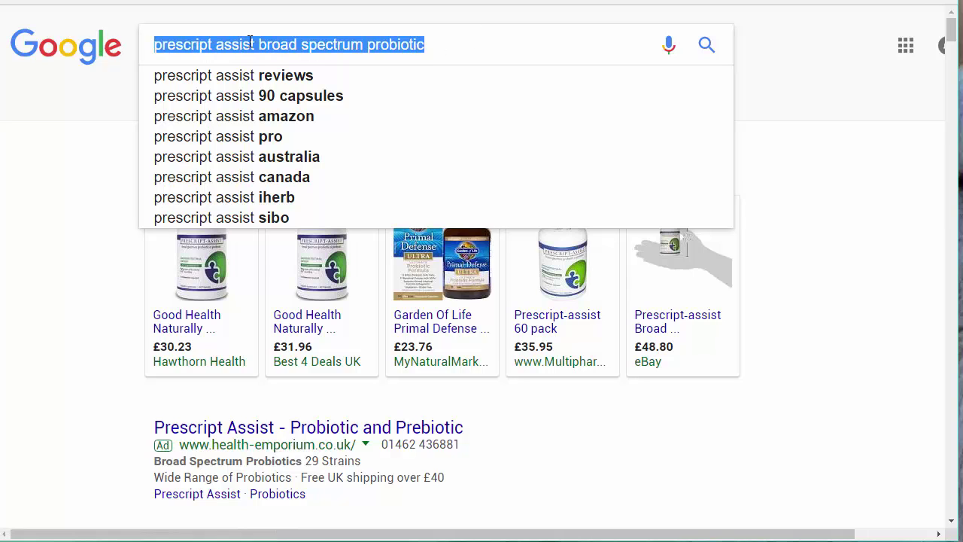
pyautogui.rightClick(249, 43)
pyautogui.click(285, 69)
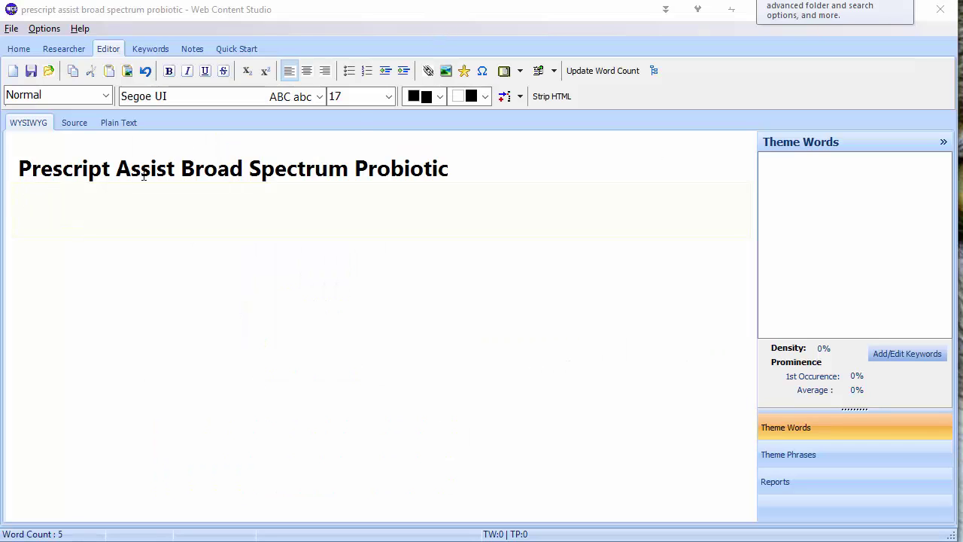
# In Web Content Studio, start a paragraph below the article heading and paste "Prescript Assist Broad Spectrum Probiotic" as the Keyword Spider's root phrase
pyautogui.click(471, 166)
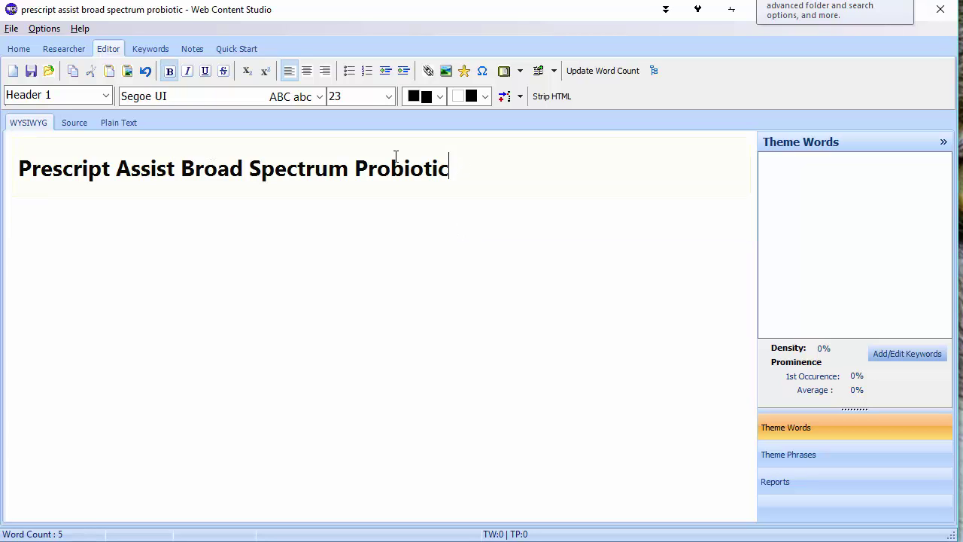
pyautogui.press('Return')
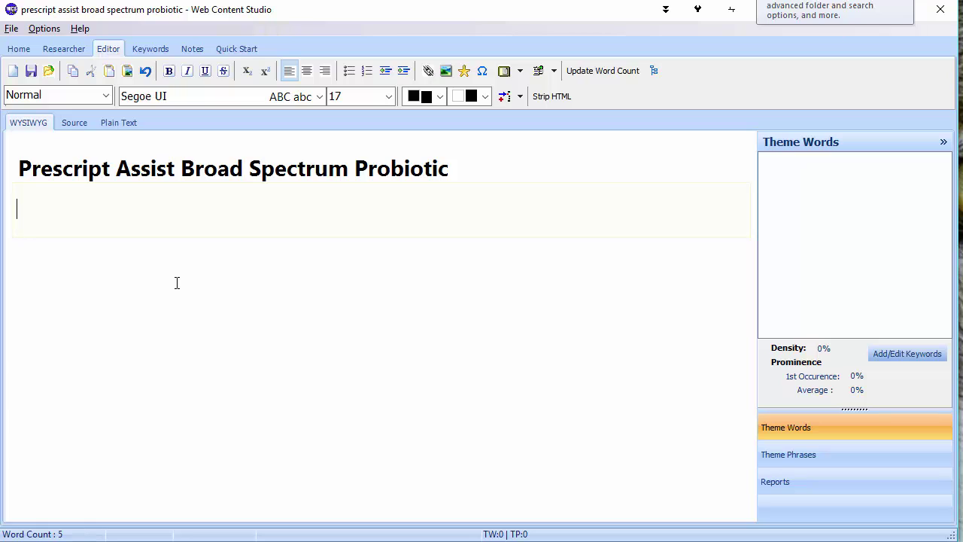
pyautogui.click(147, 47)
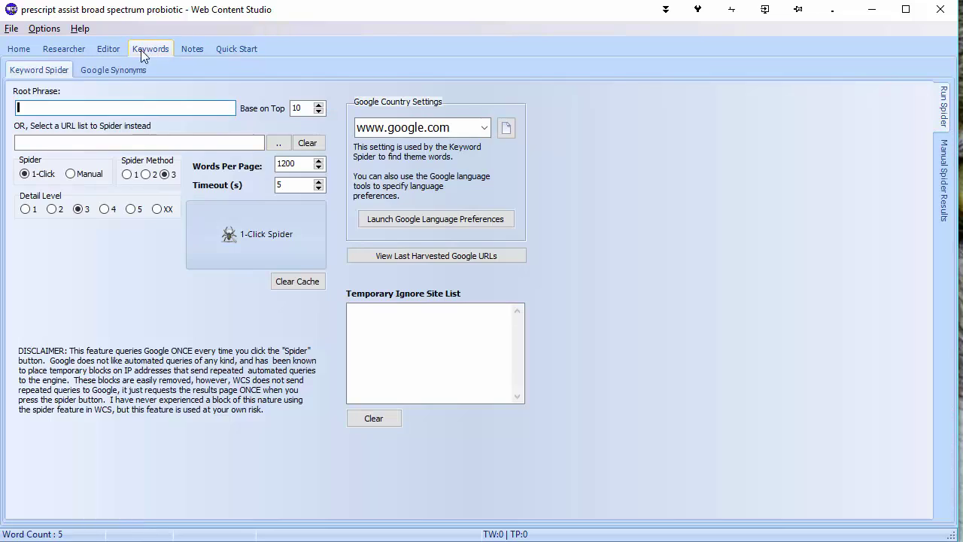
pyautogui.rightClick(116, 106)
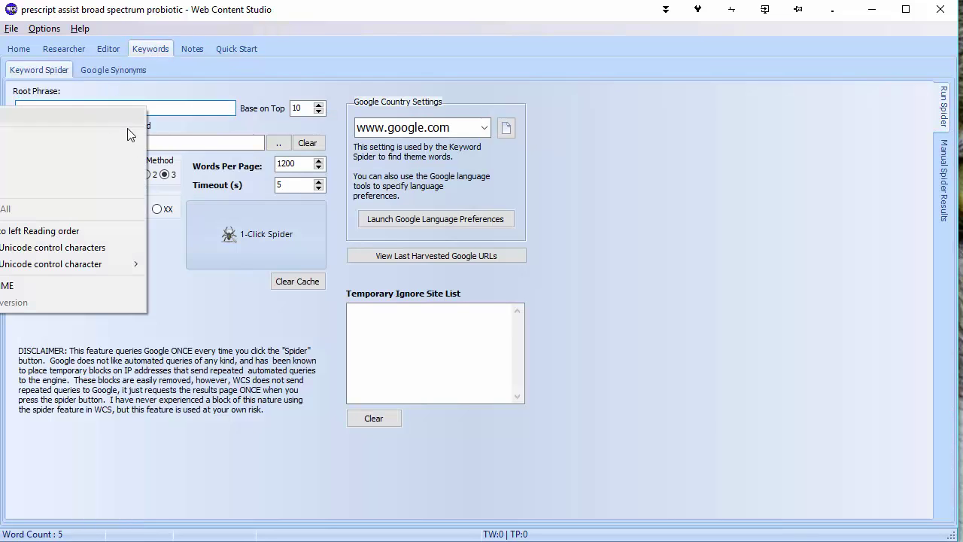
pyautogui.click(51, 170)
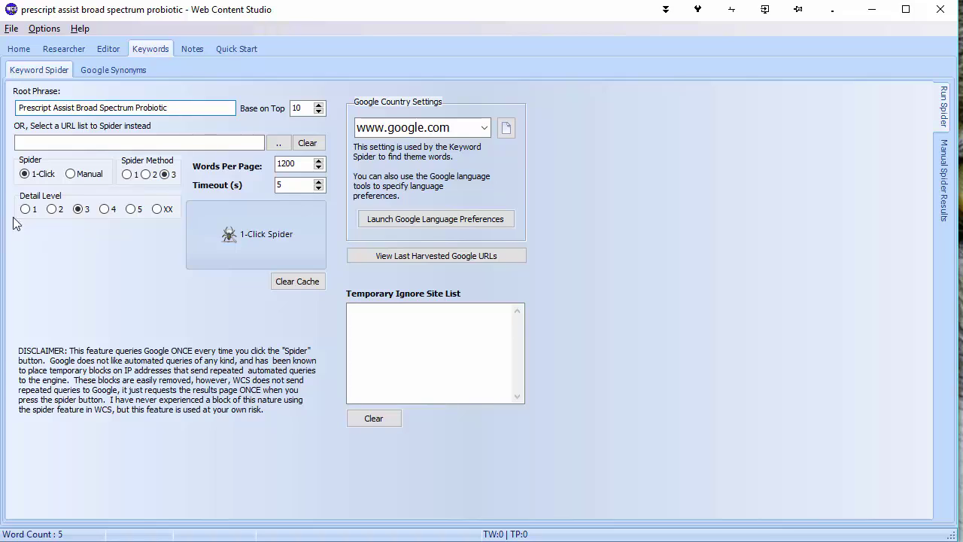
# Set the spider's detail level to 4 and run the 1-Click Spider on the root phrase
pyautogui.click(107, 209)
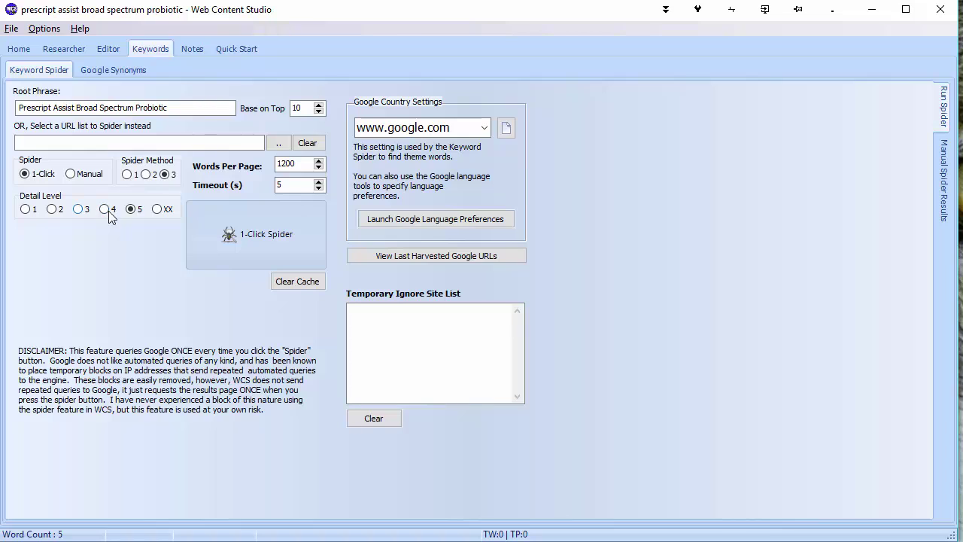
pyautogui.click(105, 209)
pyautogui.click(230, 234)
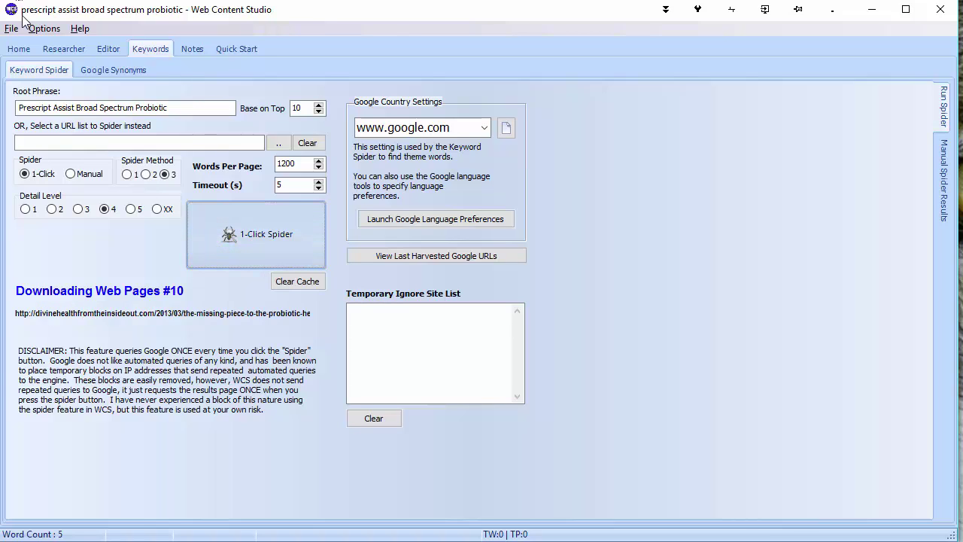
# Open the ignore list, check which sites are ignored when spidering, and close it
pyautogui.click(41, 30)
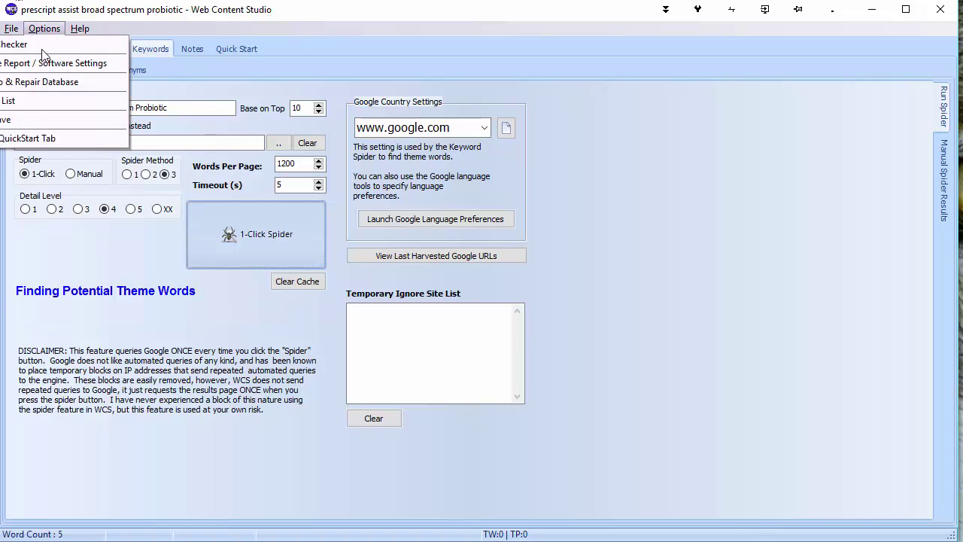
pyautogui.click(34, 108)
pyautogui.click(458, 106)
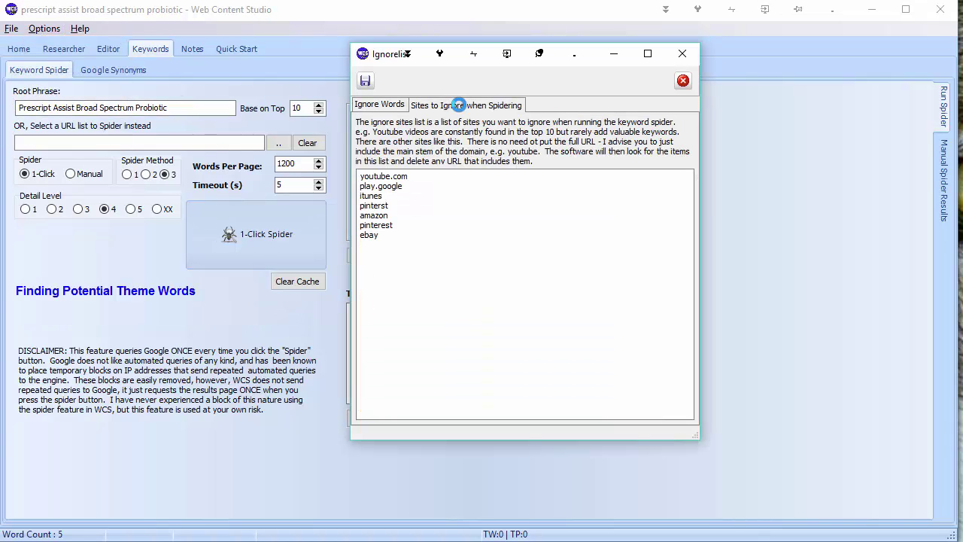
pyautogui.click(381, 264)
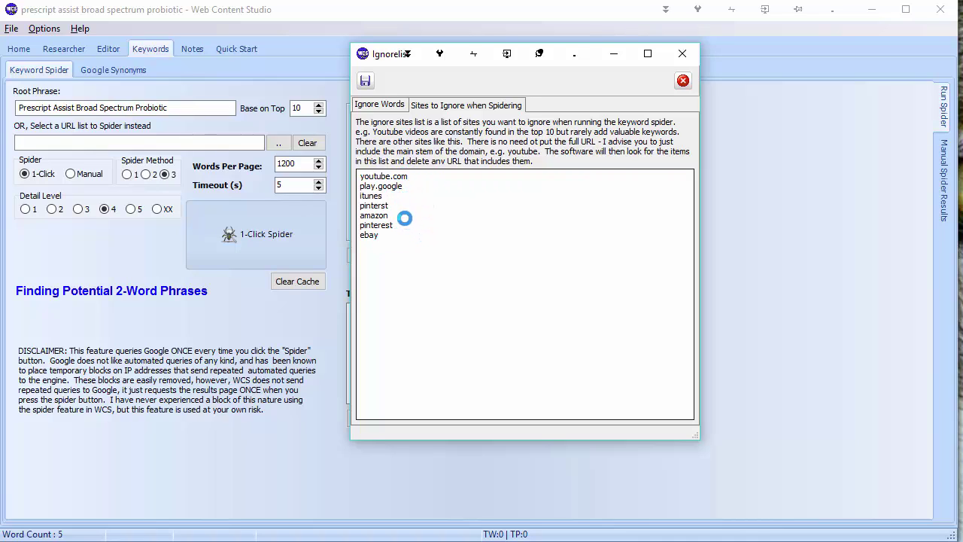
pyautogui.click(684, 81)
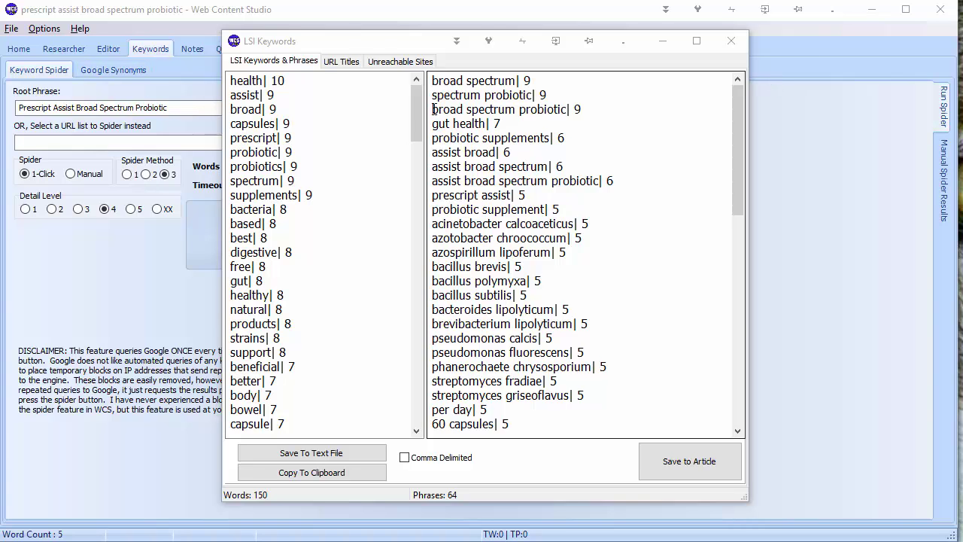
# Examine the harvested LSI theme words and phrases with their frequency counts, down to the least common words
pyautogui.moveTo(410, 101)
pyautogui.mouseDown()
pyautogui.moveTo(402, 323)
pyautogui.moveTo(410, 397)
pyautogui.moveTo(413, 113)
pyautogui.mouseUp()
pyautogui.moveTo(733, 136); pyautogui.dragTo(741, 91)
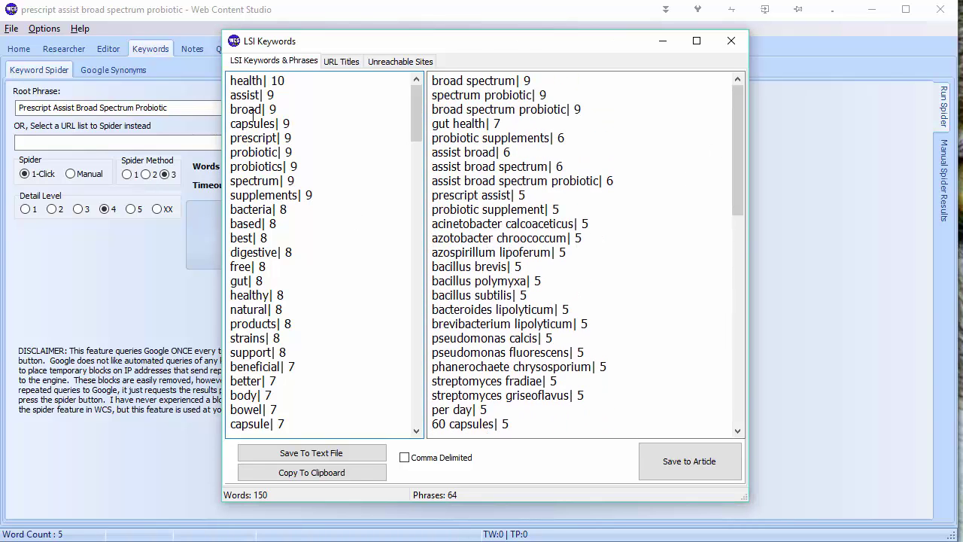
pyautogui.scroll(-20, 253, 113)
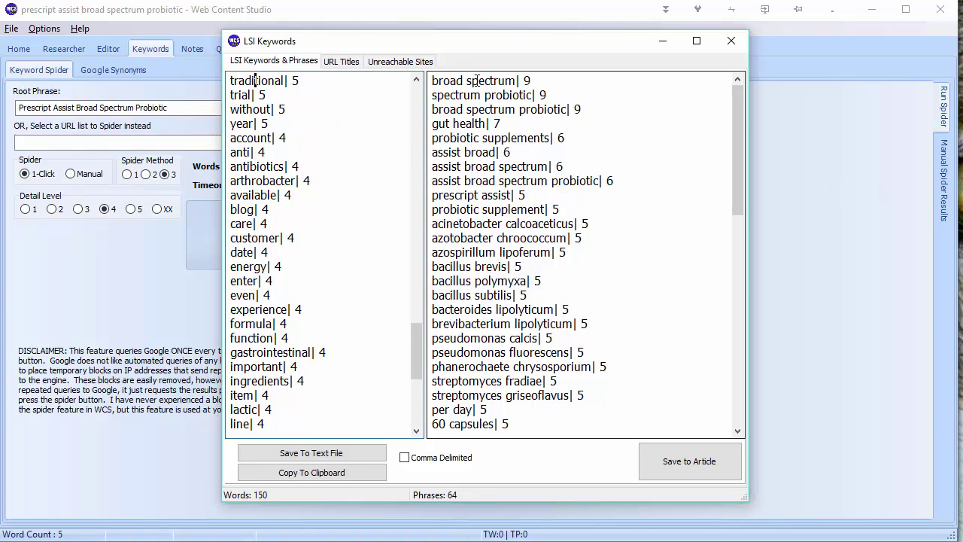
pyautogui.moveTo(498, 81); pyautogui.dragTo(442, 80)
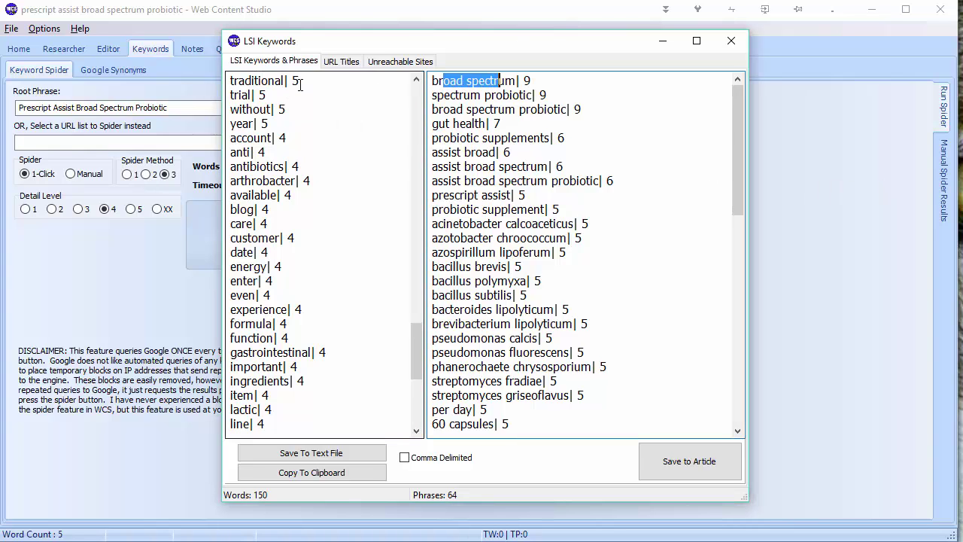
pyautogui.moveTo(412, 350); pyautogui.dragTo(416, 112)
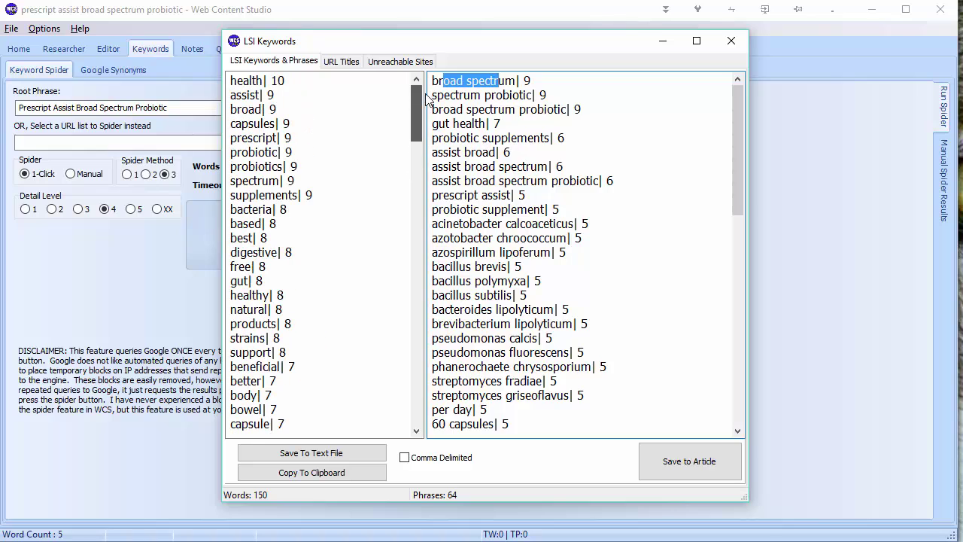
pyautogui.click(276, 82)
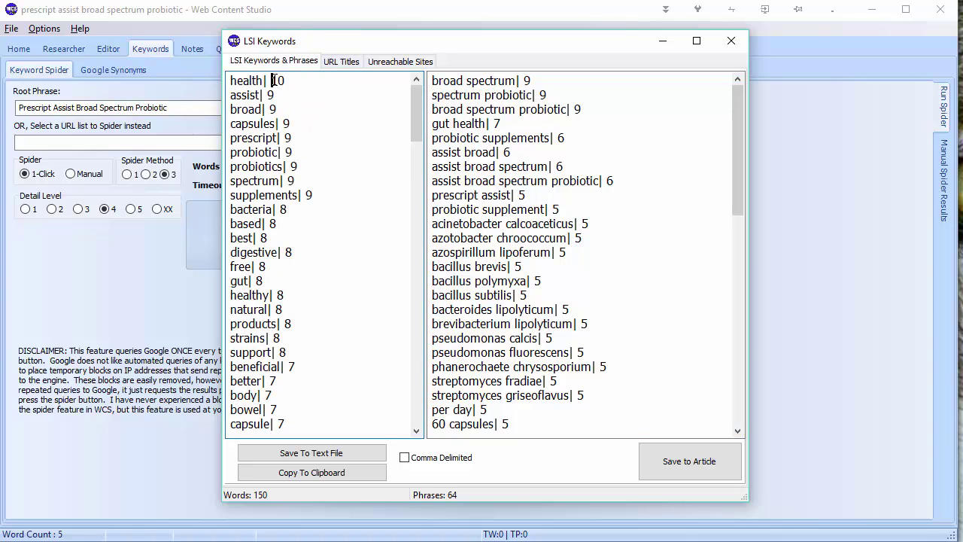
pyautogui.press('Down')
pyautogui.scroll(-7, 416, 104)
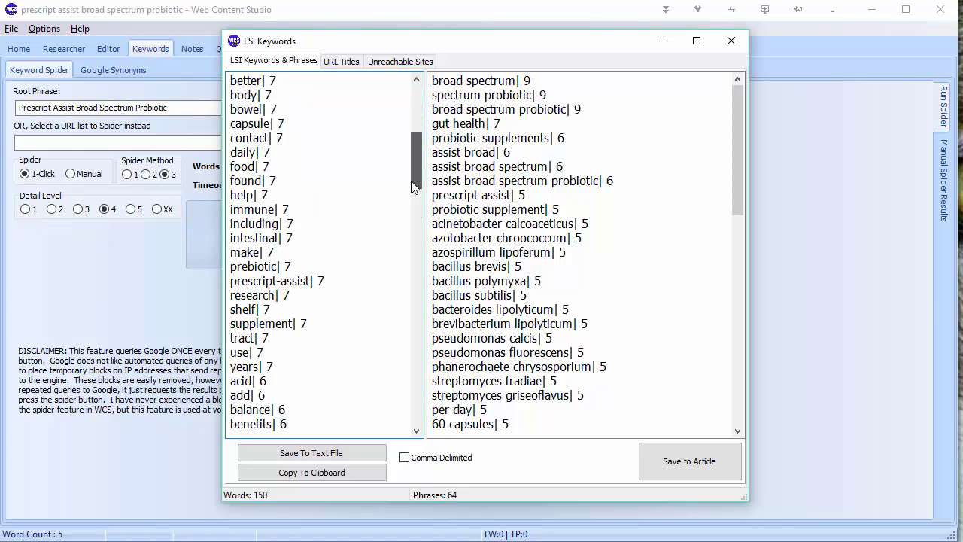
pyautogui.moveTo(413, 187); pyautogui.dragTo(413, 399)
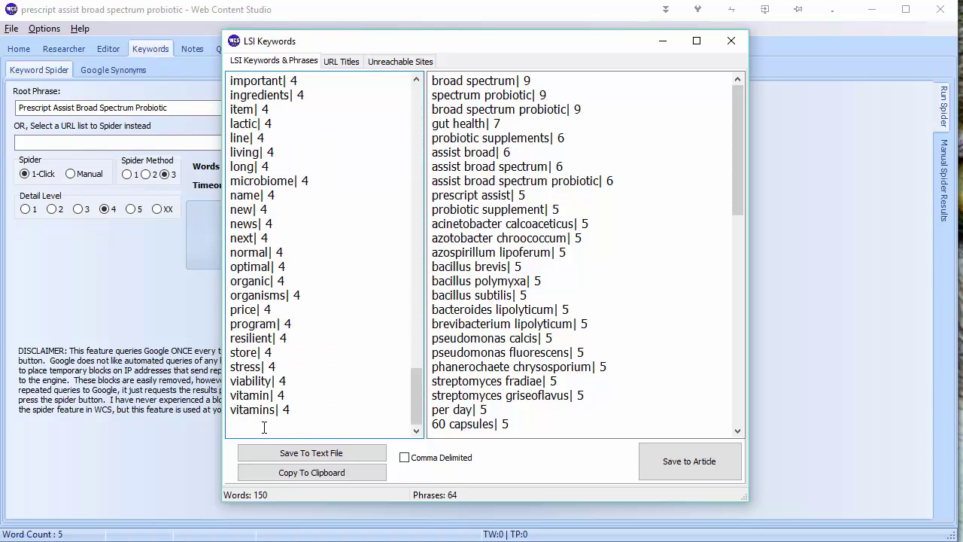
pyautogui.moveTo(309, 412); pyautogui.dragTo(241, 167)
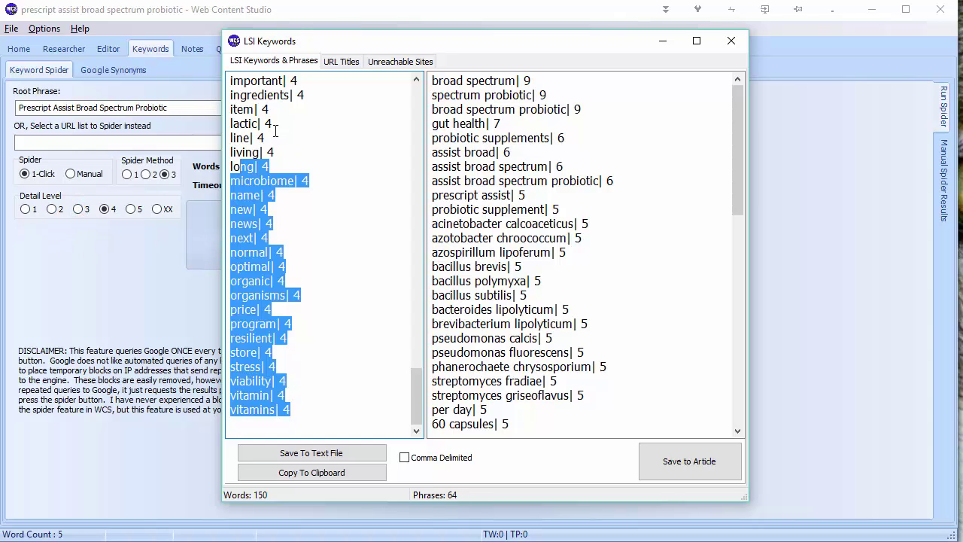
pyautogui.scroll(11, 412, 389)
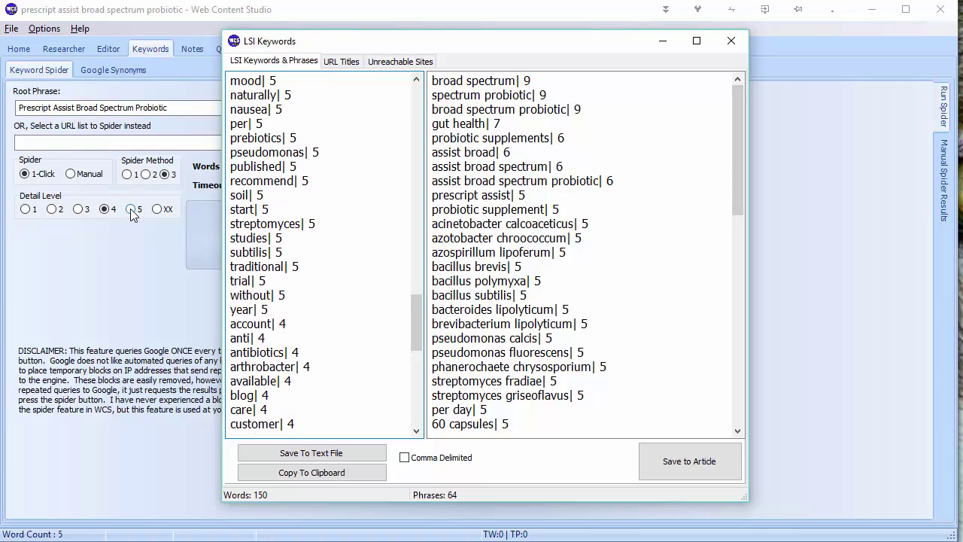
# Try the spider's XX detail level and return the setting to level 4
pyautogui.moveTo(419, 328); pyautogui.dragTo(419, 399)
pyautogui.click(286, 381)
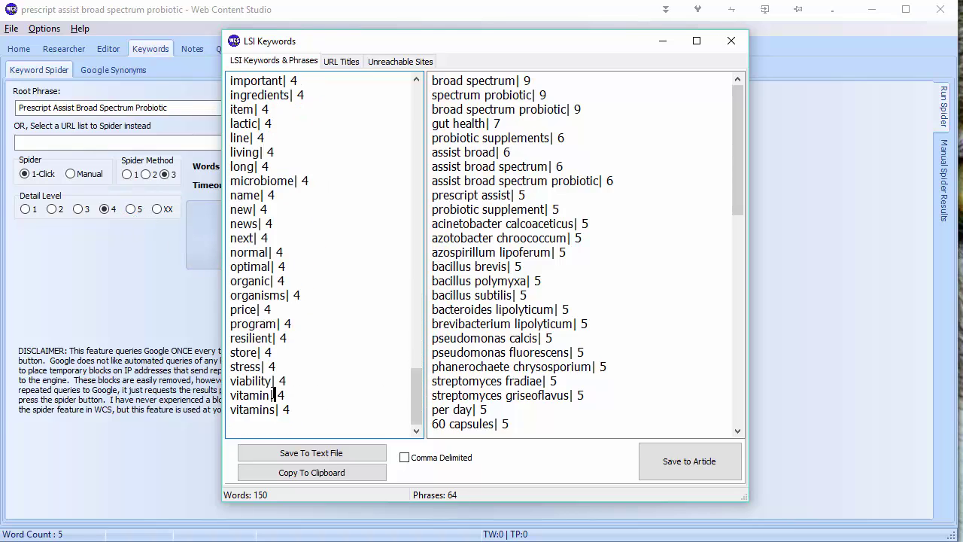
pyautogui.click(163, 210)
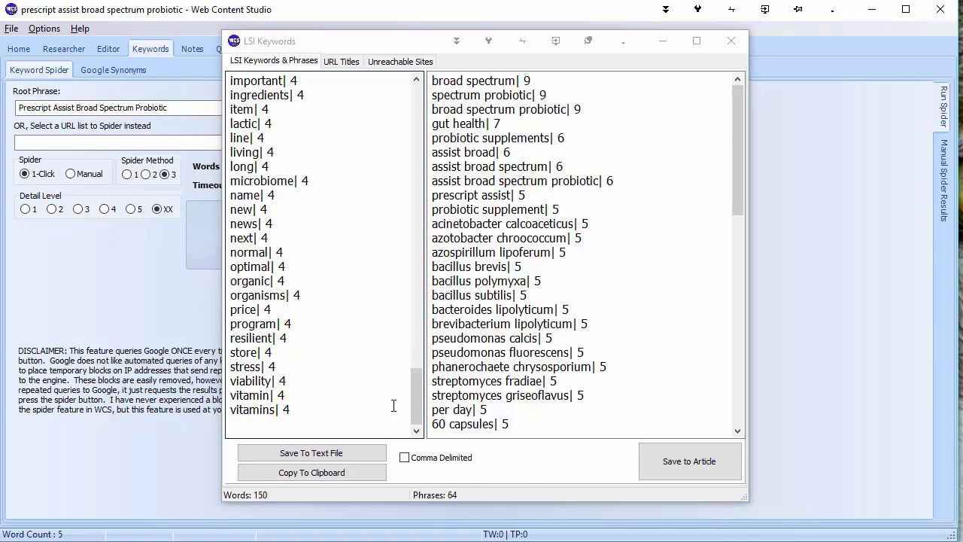
pyautogui.moveTo(417, 395); pyautogui.dragTo(417, 175)
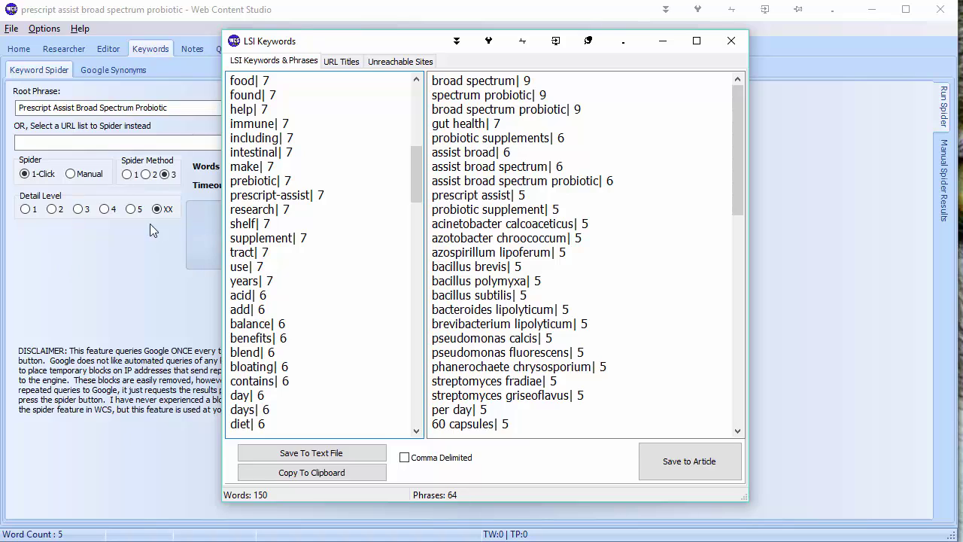
pyautogui.click(79, 209)
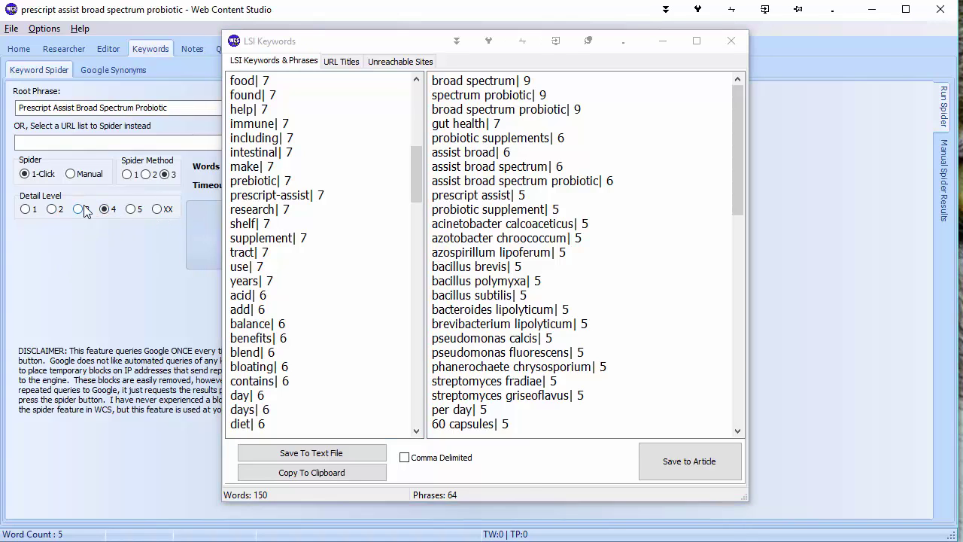
pyautogui.click(107, 210)
# Examine the harvested LSI phrases and their frequency counts, from the most common down to those found on only two sites
pyautogui.click(419, 177)
pyautogui.moveTo(419, 176); pyautogui.dragTo(420, 90)
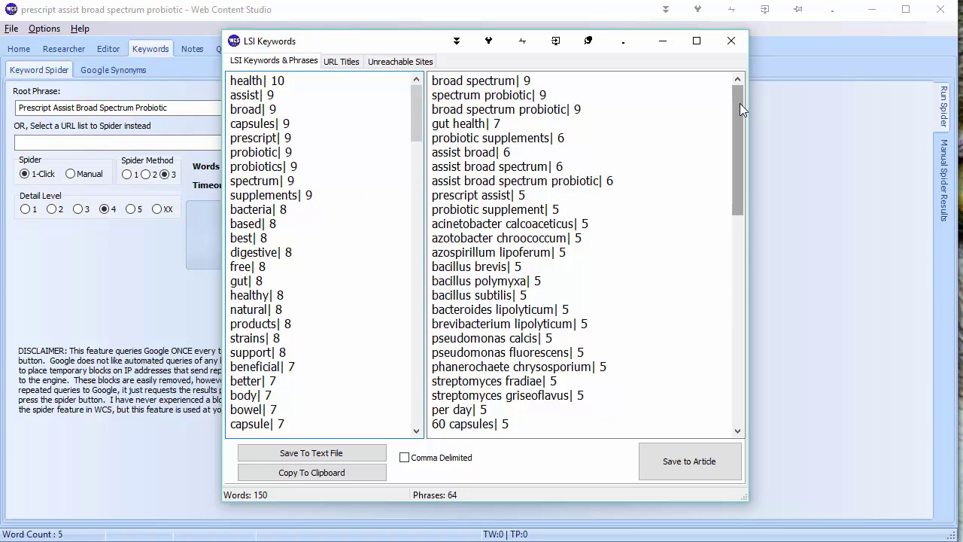
pyautogui.moveTo(740, 103); pyautogui.dragTo(762, 226)
pyautogui.scroll(-2, 452, 334)
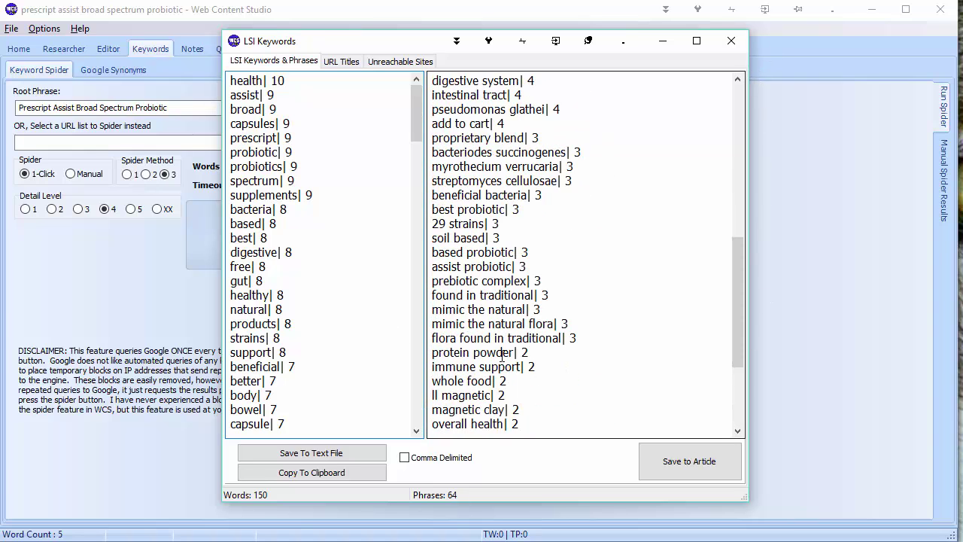
pyautogui.doubleClick(532, 367)
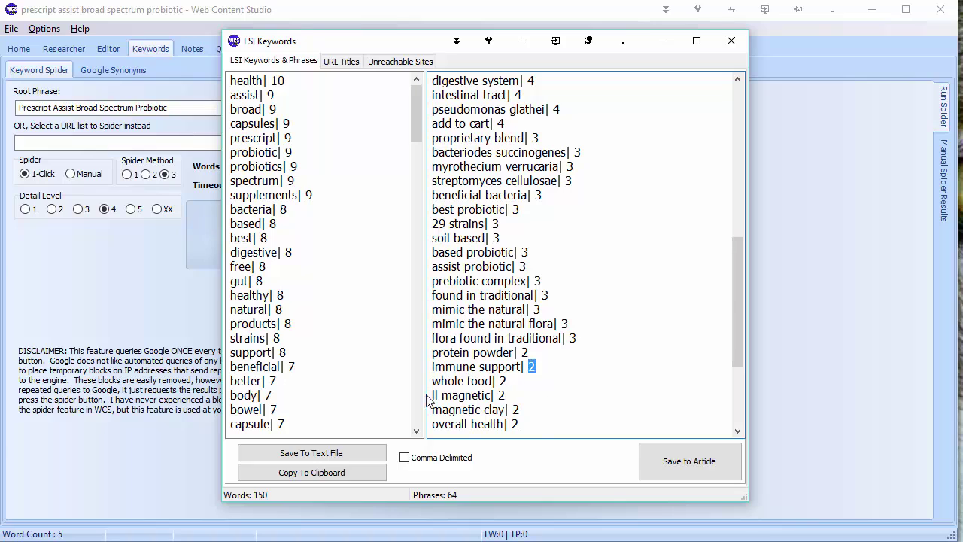
pyautogui.click(537, 367)
pyautogui.click(543, 366)
pyautogui.moveTo(738, 271); pyautogui.dragTo(740, 112)
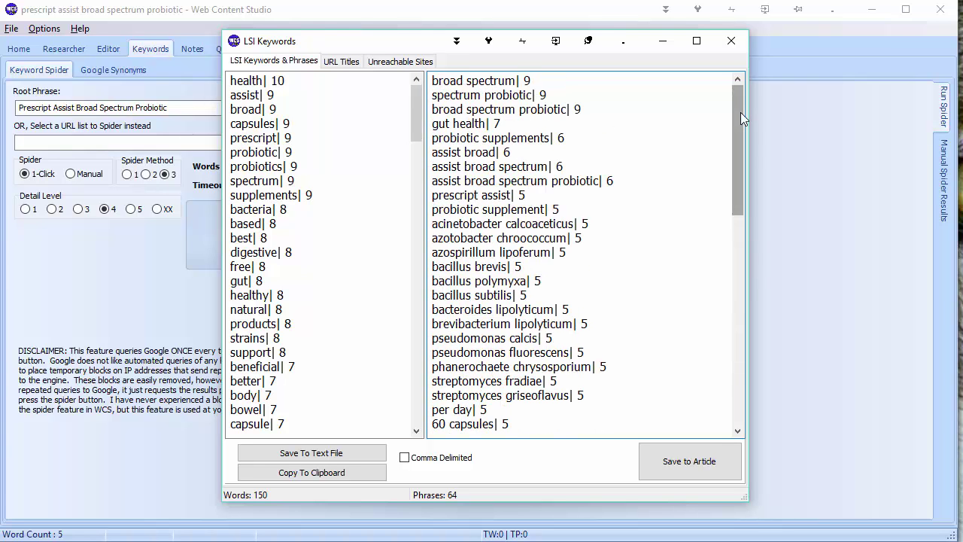
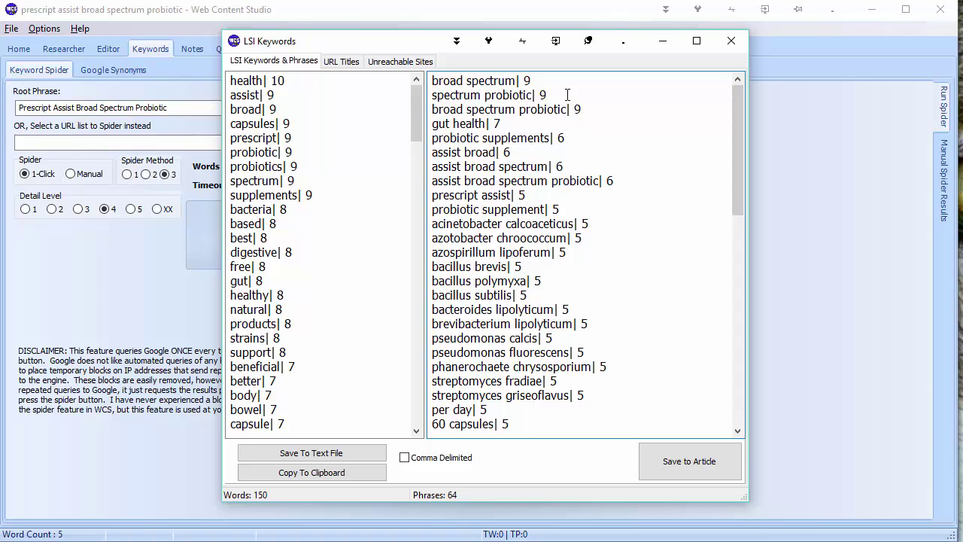
# Delete the fragment phrases "broad spectrum", "spectrum probiotic", "assist broad" and "assist broad spectrum" from the LSI phrase list
pyautogui.moveTo(567, 94); pyautogui.dragTo(366, 65)
pyautogui.press('Delete')
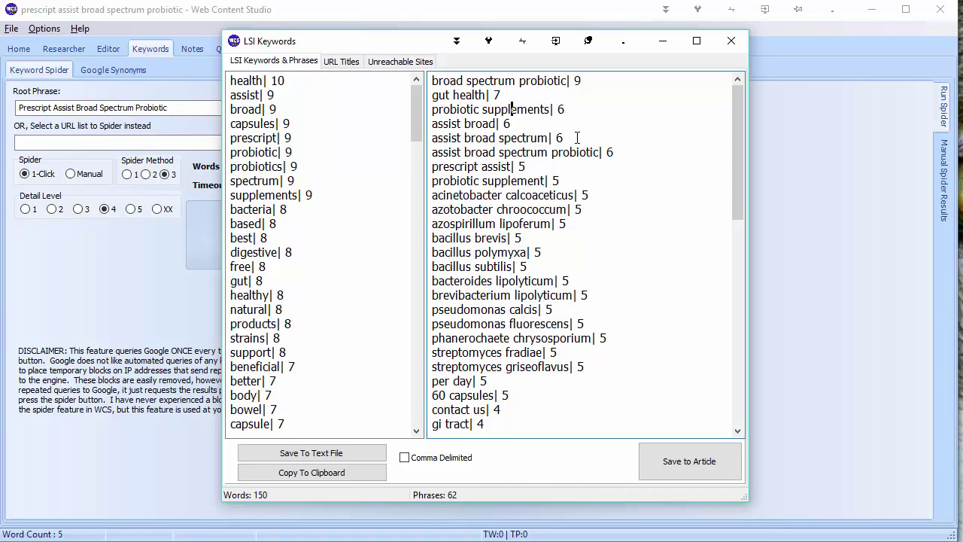
pyautogui.moveTo(575, 138); pyautogui.dragTo(353, 129)
pyautogui.press('Delete')
pyautogui.press('Delete')
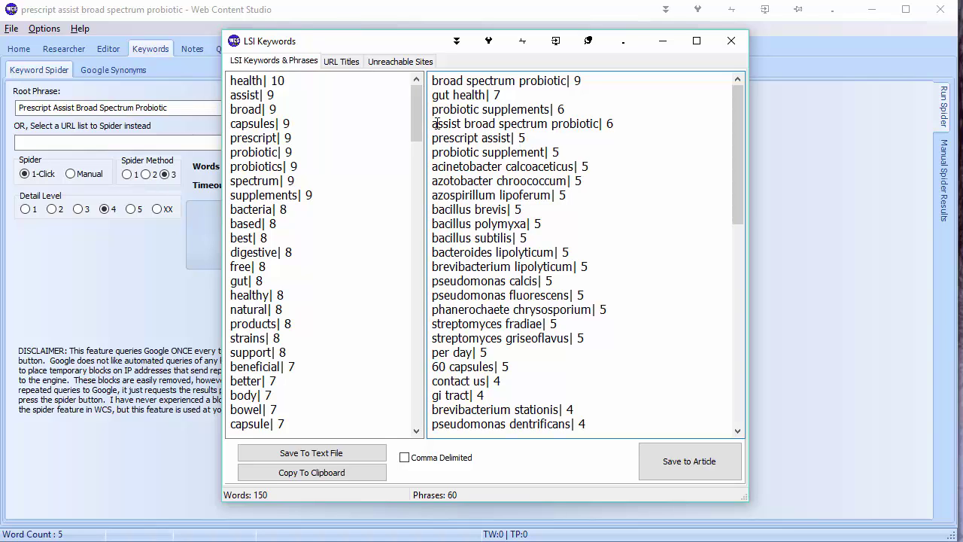
# Add "prescript" before "assist broad spectrum probiotic" in the phrase list to complete the product name
pyautogui.write('prescript')
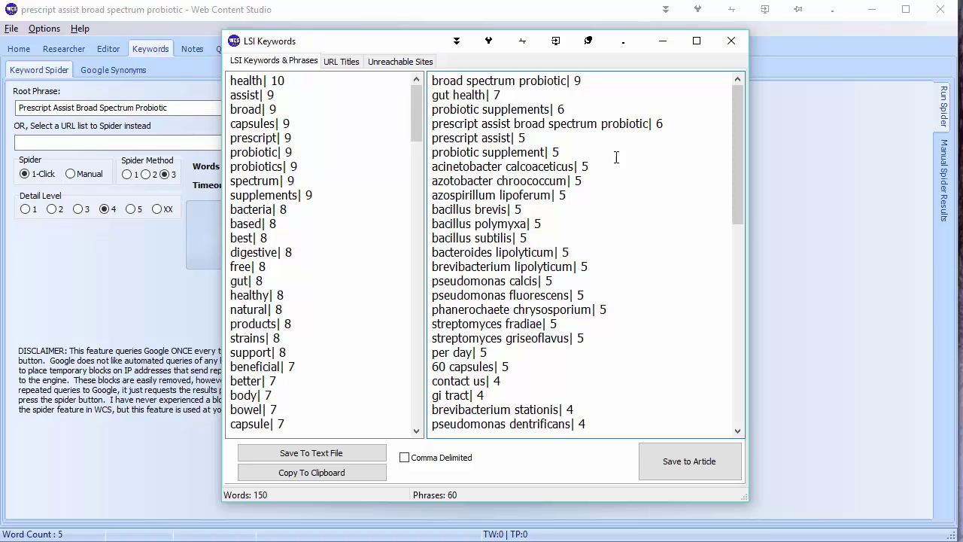
pyautogui.doubleClick(660, 123)
pyautogui.moveTo(649, 124)
pyautogui.mouseDown()
pyautogui.moveTo(448, 122)
pyautogui.moveTo(511, 138)
pyautogui.moveTo(648, 124)
pyautogui.mouseUp()
pyautogui.moveTo(554, 137); pyautogui.dragTo(431, 137)
pyautogui.click(539, 138)
# Examine the bacterial strain names in the phrase list, from "acinetobacter calcoaceticus" through "pseudomonas dentrificans"
pyautogui.moveTo(426, 172)
pyautogui.mouseDown()
pyautogui.moveTo(506, 171)
pyautogui.moveTo(602, 189)
pyautogui.moveTo(615, 323)
pyautogui.mouseUp()
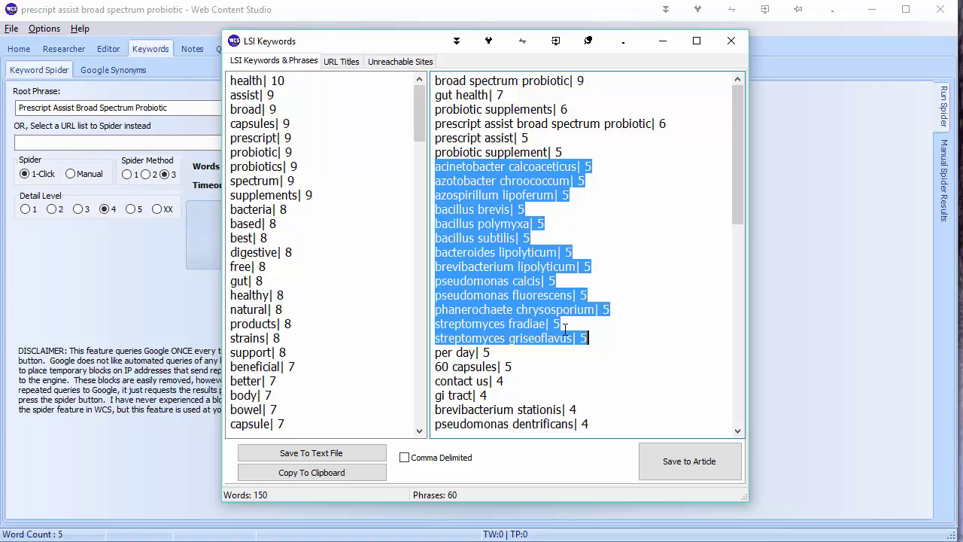
pyautogui.scroll(-3, 565, 330)
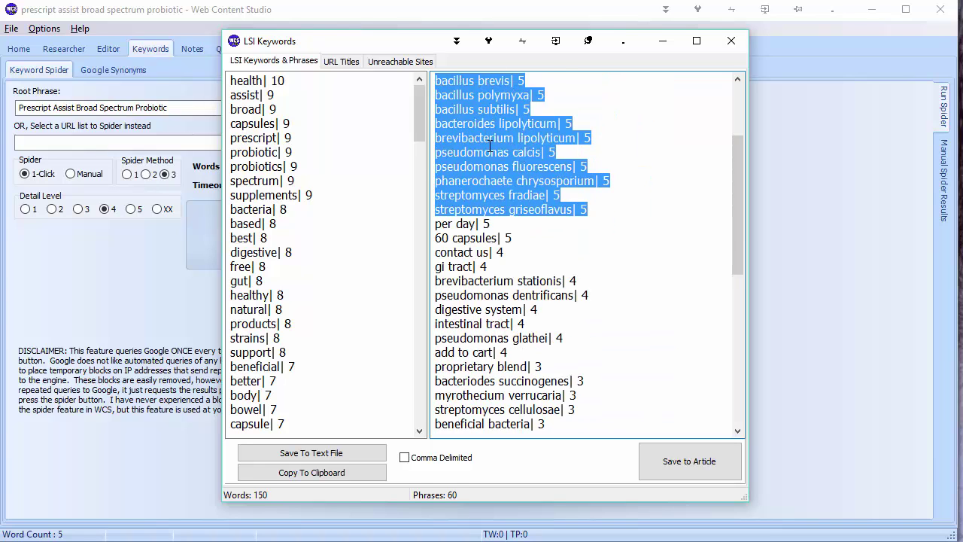
pyautogui.scroll(2, 493, 140)
pyautogui.scroll(-3, 496, 135)
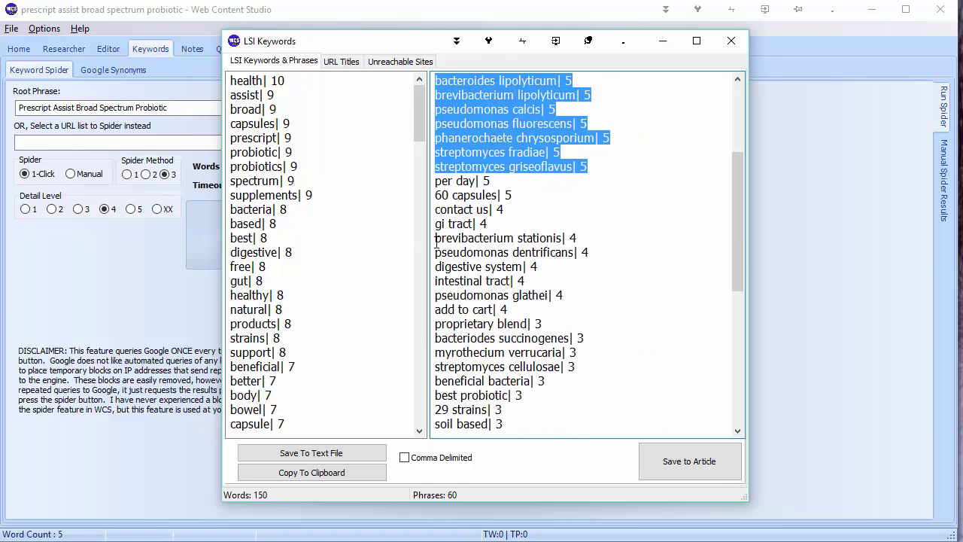
pyautogui.moveTo(435, 239); pyautogui.dragTo(591, 253)
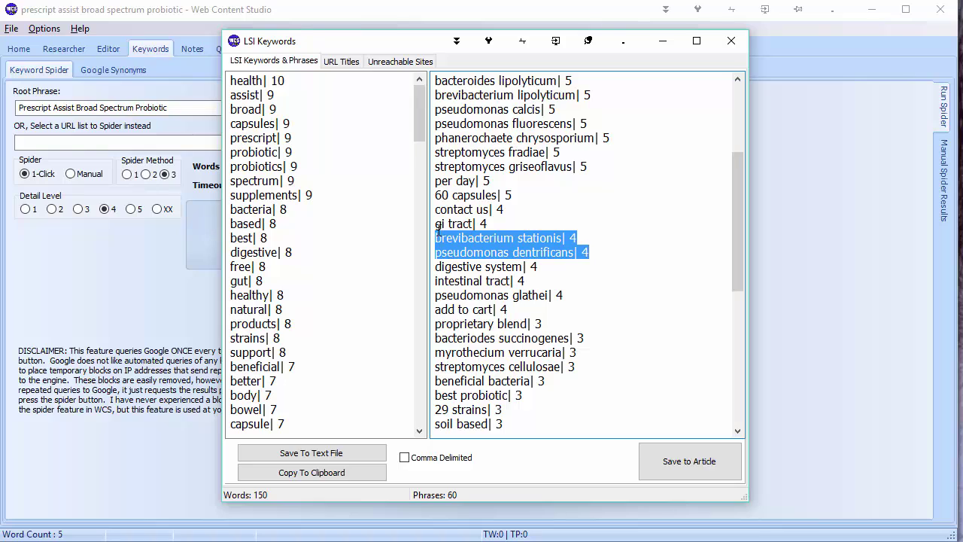
# Review the remaining phrases for topics to cover, such as "gi tract", "digestive system", "beneficial bacteria", "immune support" and "side effects"
pyautogui.moveTo(438, 223); pyautogui.dragTo(471, 223)
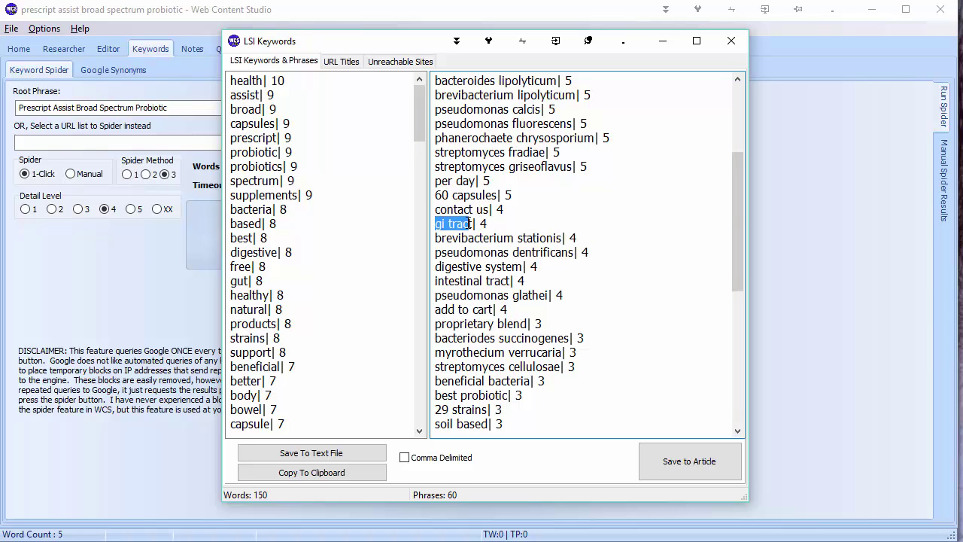
pyautogui.click(490, 223)
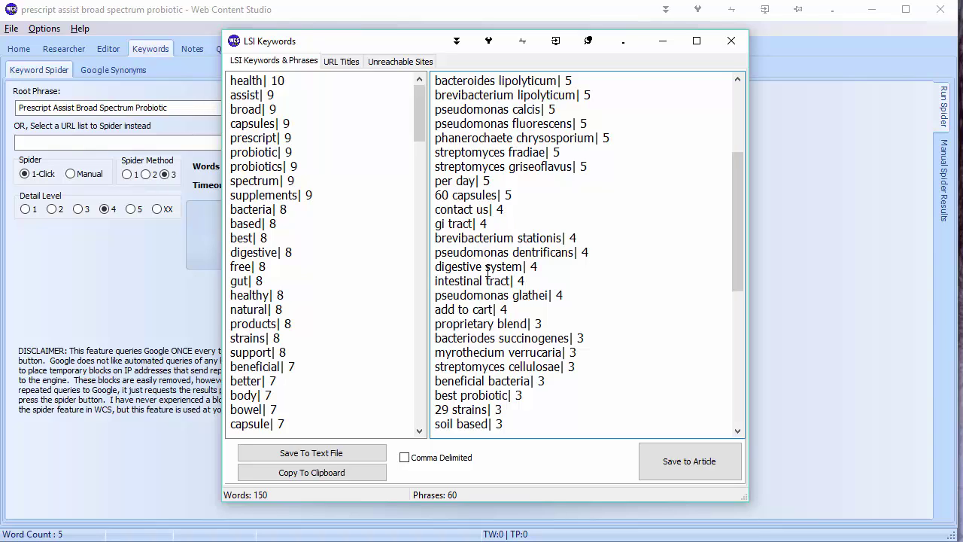
pyautogui.click(514, 266)
pyautogui.hotkey('shift', 'Home')
pyautogui.moveTo(445, 280); pyautogui.dragTo(554, 295)
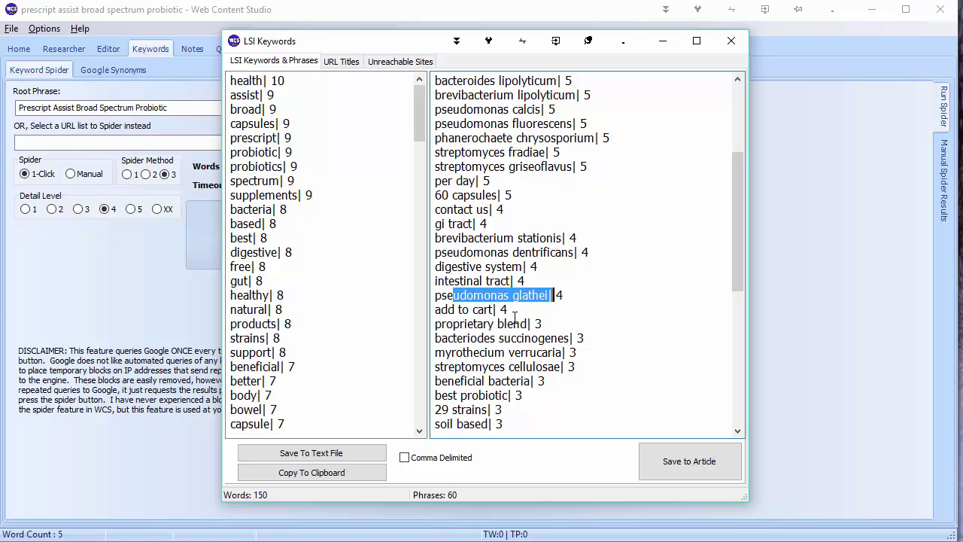
pyautogui.moveTo(434, 324); pyautogui.dragTo(529, 324)
pyautogui.moveTo(741, 180); pyautogui.dragTo(741, 228)
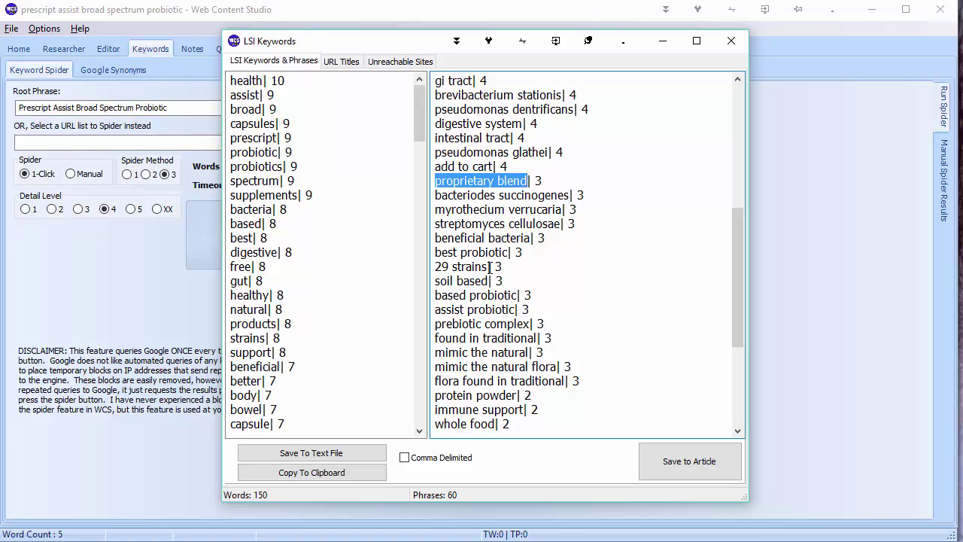
pyautogui.moveTo(576, 223); pyautogui.dragTo(532, 238)
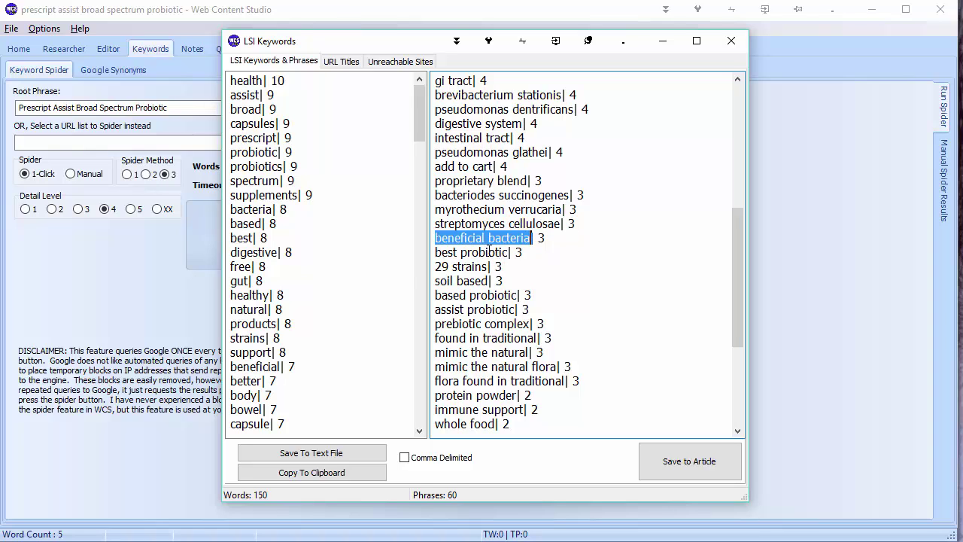
pyautogui.moveTo(435, 266); pyautogui.dragTo(489, 267)
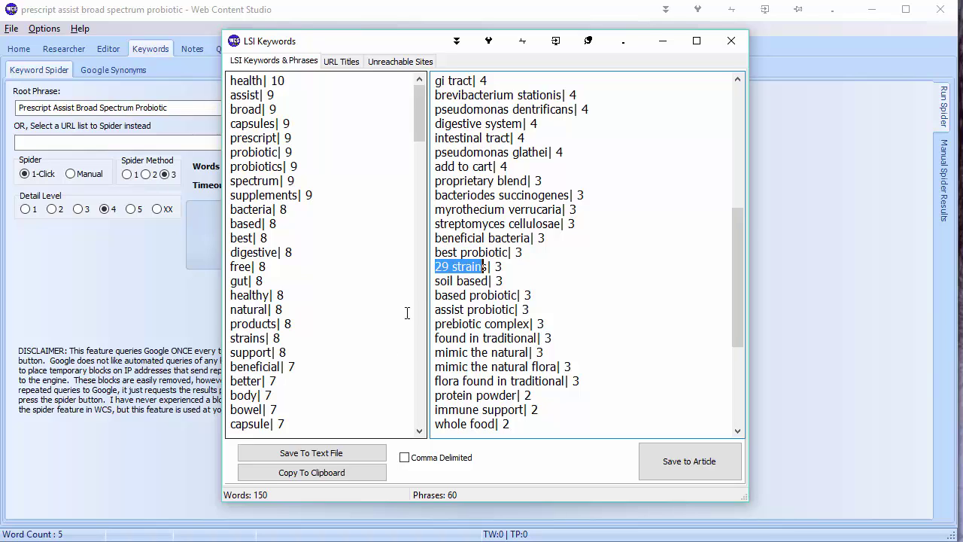
pyautogui.moveTo(436, 281); pyautogui.dragTo(481, 283)
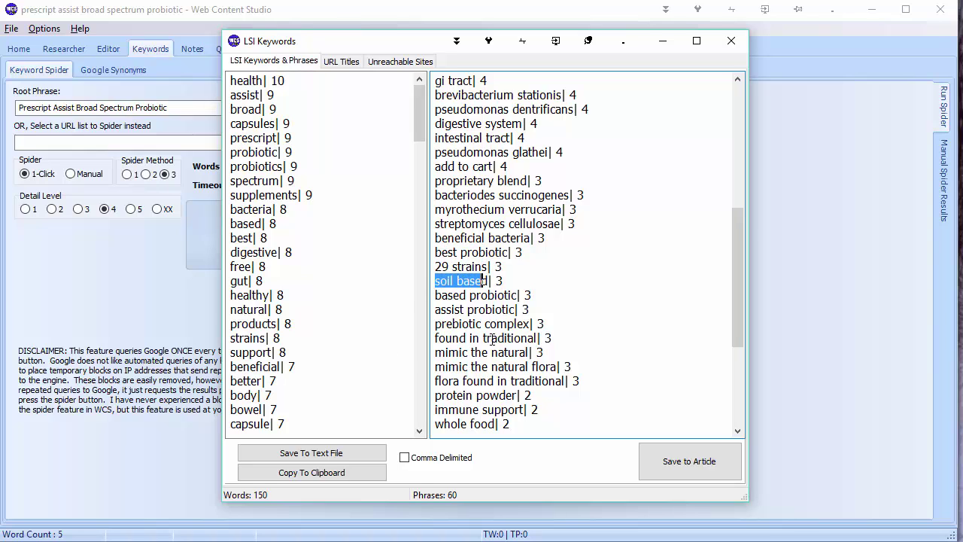
pyautogui.moveTo(741, 222); pyautogui.dragTo(741, 260)
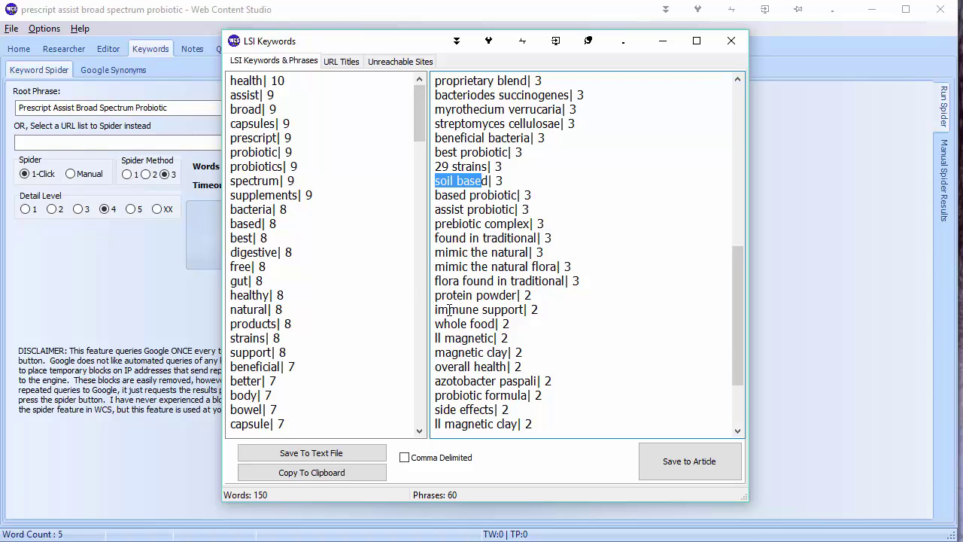
pyautogui.moveTo(439, 309); pyautogui.dragTo(524, 311)
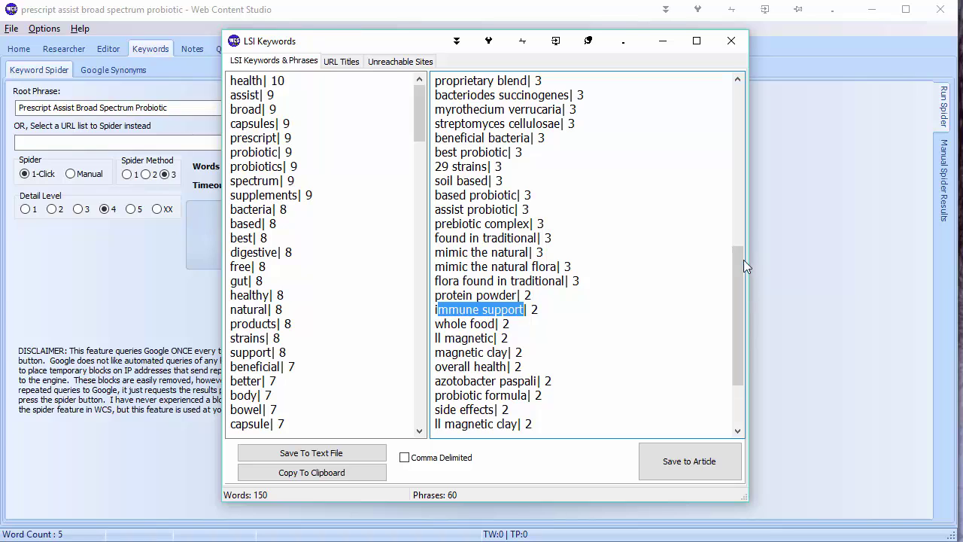
pyautogui.scroll(-3, 737, 271)
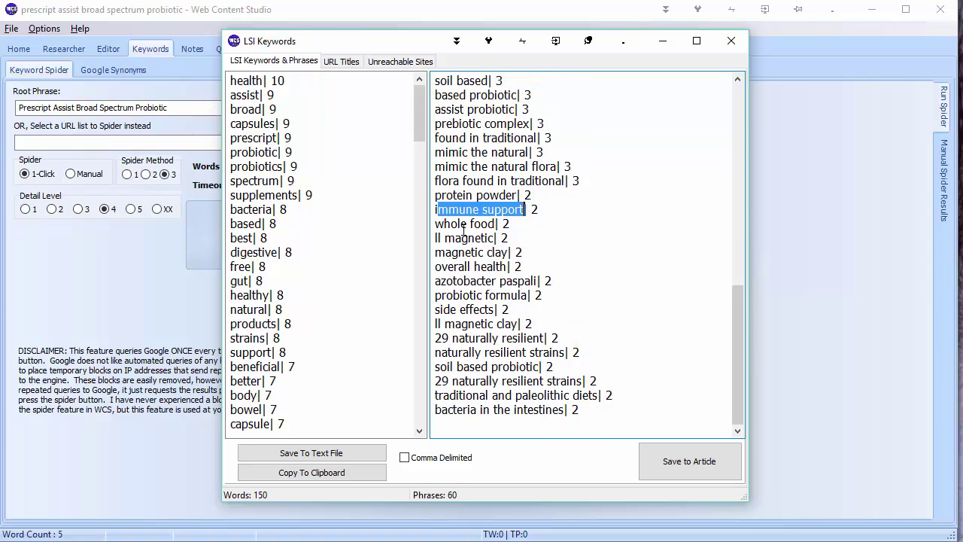
pyautogui.moveTo(441, 266); pyautogui.dragTo(497, 267)
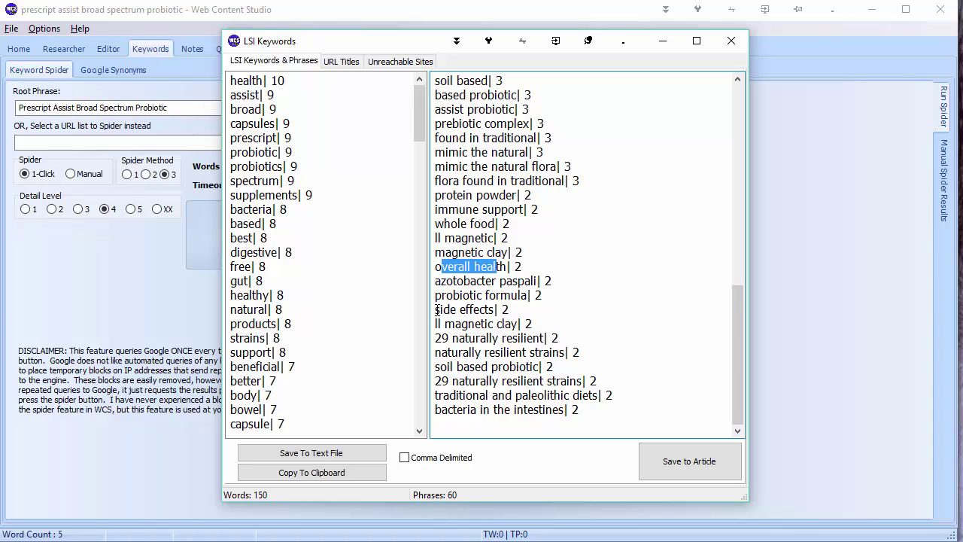
pyautogui.moveTo(435, 309); pyautogui.dragTo(491, 310)
pyautogui.rightClick(485, 309)
pyautogui.click(489, 308)
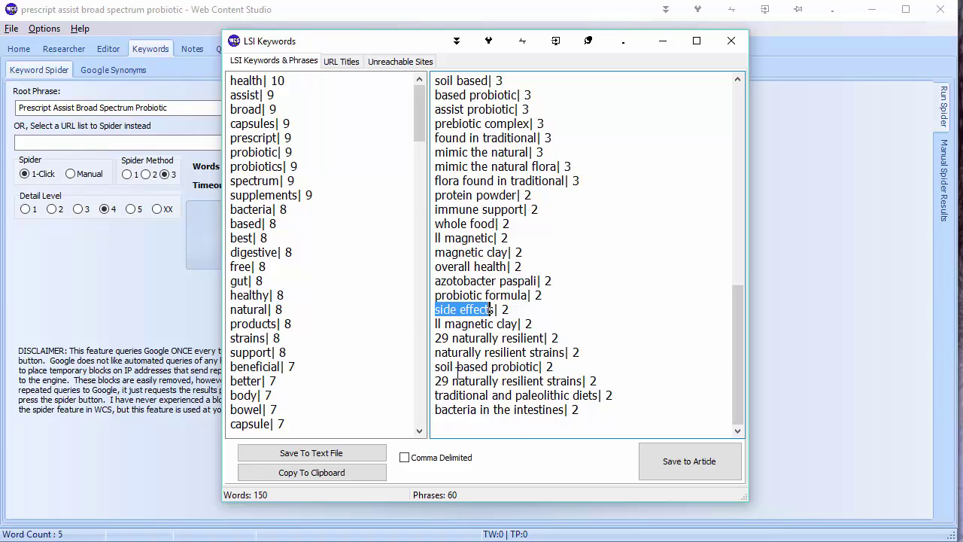
# Remove the irrelevant entries from the phrase list, including "per day", "60 capsules" and "contact us"
pyautogui.moveTo(413, 102)
pyautogui.mouseDown()
pyautogui.moveTo(433, 205)
pyautogui.moveTo(431, 403)
pyautogui.moveTo(571, 404)
pyautogui.mouseUp()
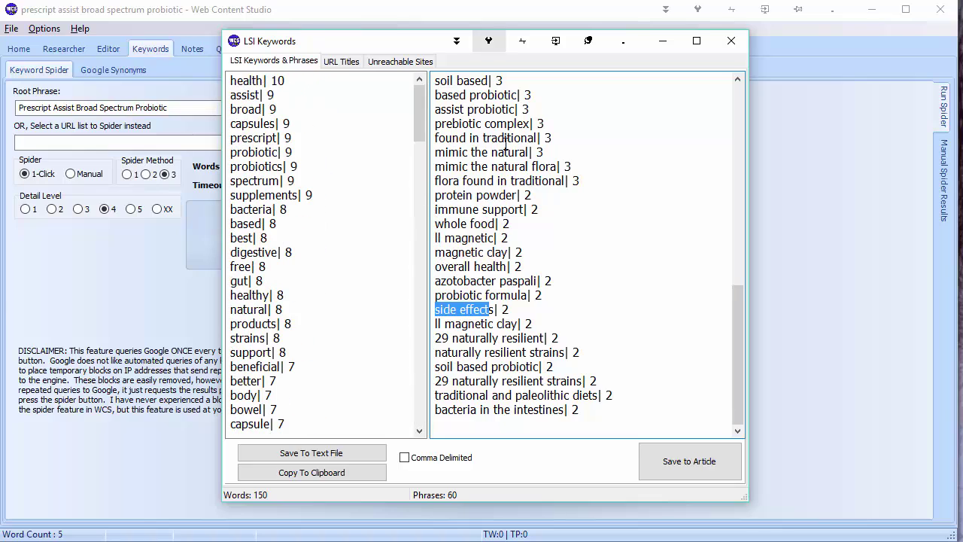
pyautogui.moveTo(739, 412)
pyautogui.mouseDown()
pyautogui.moveTo(748, 403)
pyautogui.moveTo(762, 194)
pyautogui.mouseUp()
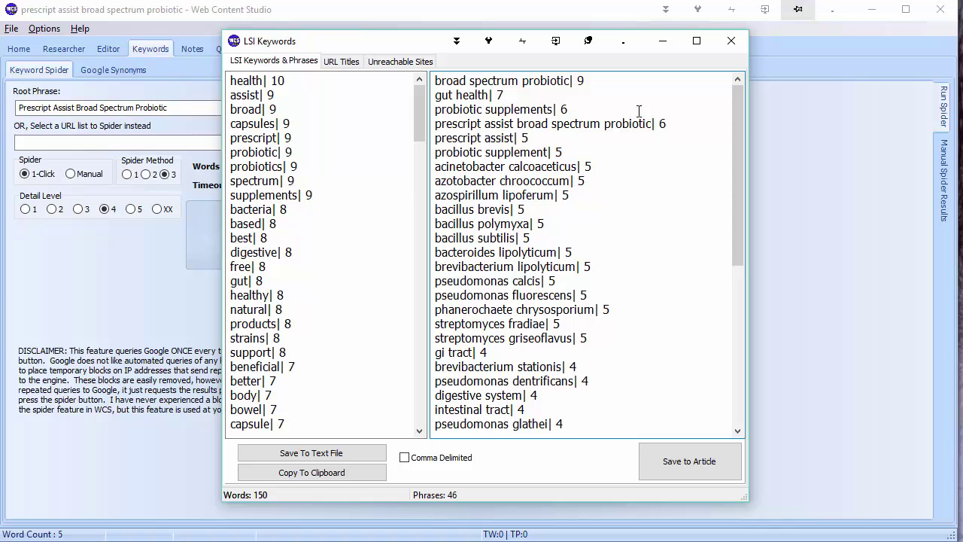
pyautogui.moveTo(738, 110)
pyautogui.mouseDown()
pyautogui.moveTo(736, 249)
pyautogui.moveTo(737, 120)
pyautogui.mouseUp()
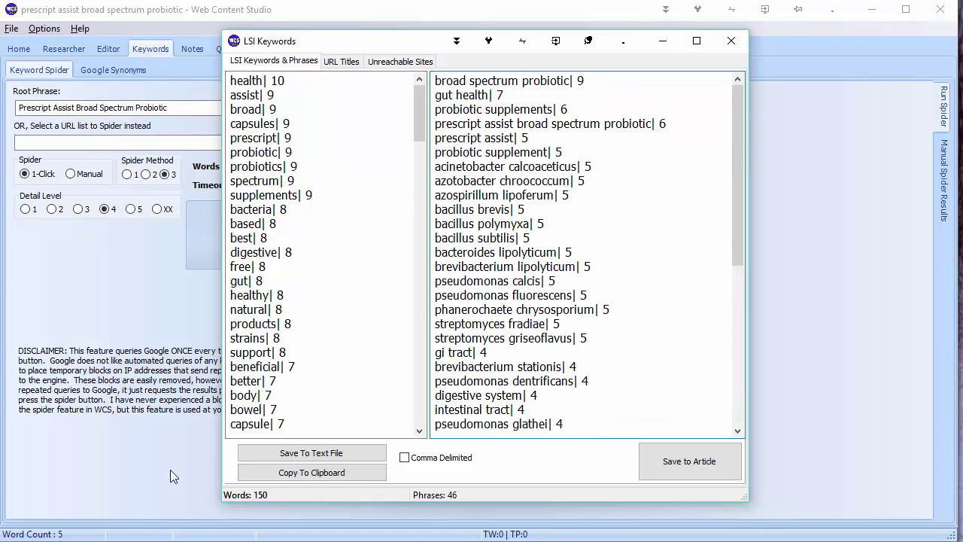
# Save the harvested words and phrases to the article and look through its theme words and theme phrases in the editor
pyautogui.click(715, 465)
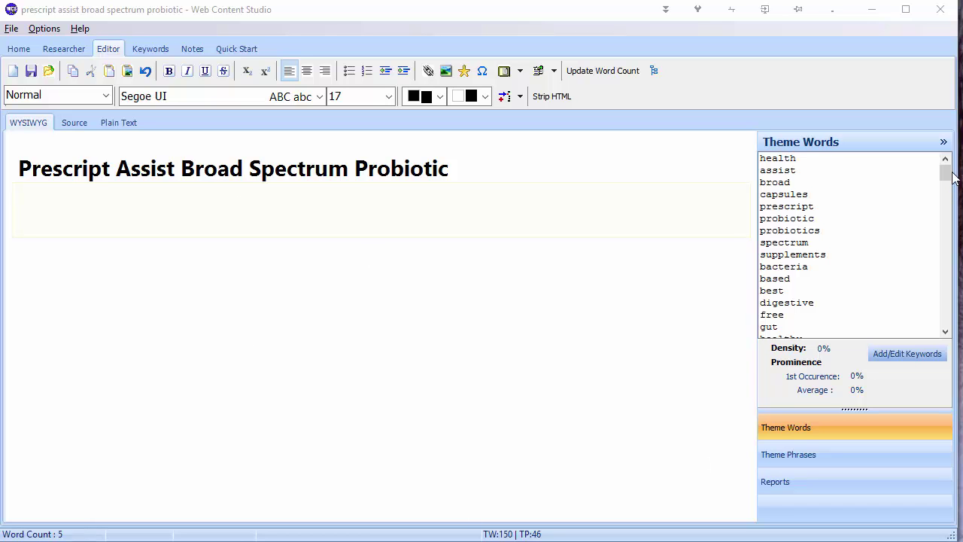
pyautogui.moveTo(946, 175); pyautogui.dragTo(816, 476)
pyautogui.click(816, 454)
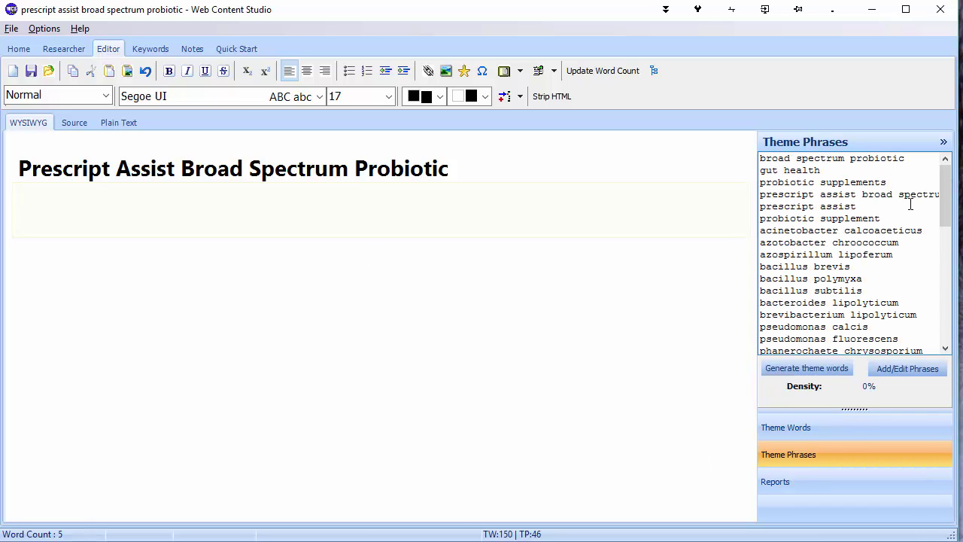
pyautogui.moveTo(950, 196)
pyautogui.mouseDown()
pyautogui.moveTo(950, 322)
pyautogui.moveTo(950, 181)
pyautogui.mouseUp()
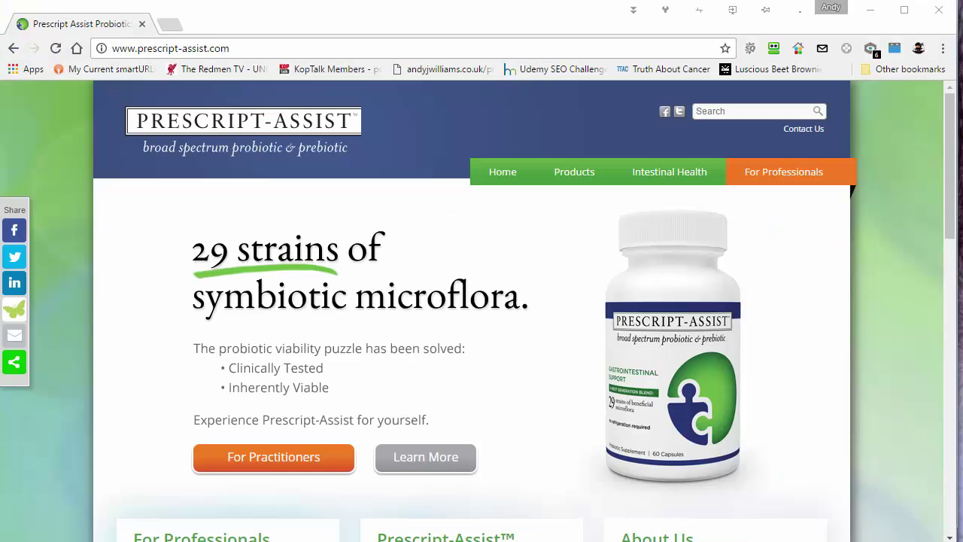
# Switch to the Chrome browser and look over the Prescript-Assist product homepage
pyautogui.moveTo(950, 117); pyautogui.dragTo(949, 91)
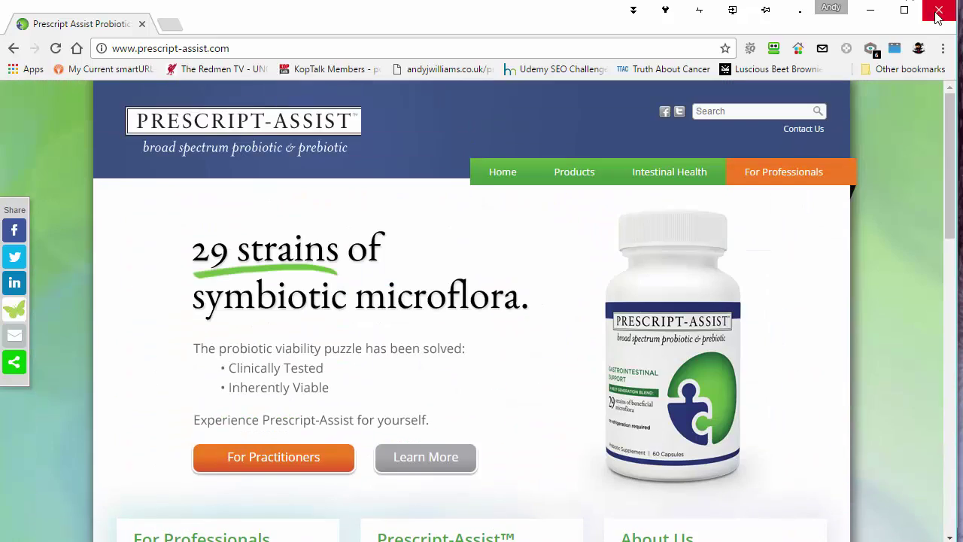
# Close the Chrome browser and show the theme words beside the article in Web Content Studio
pyautogui.click(937, 15)
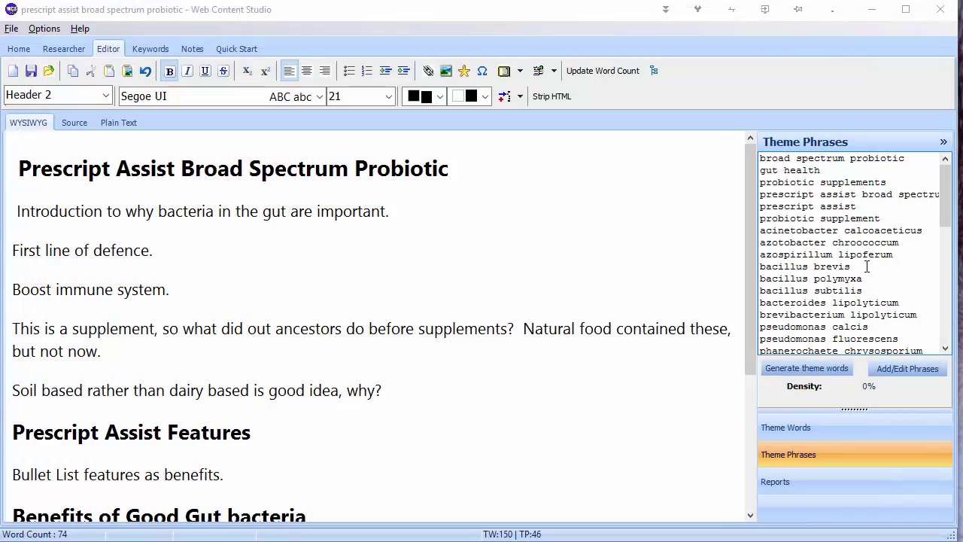
pyautogui.click(826, 430)
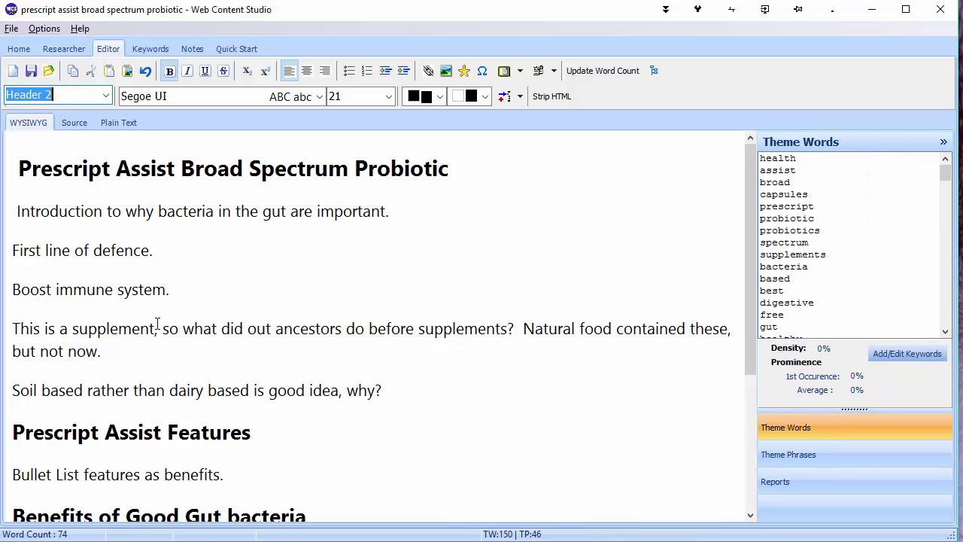
pyautogui.moveTo(753, 167)
pyautogui.mouseDown()
pyautogui.moveTo(750, 291)
pyautogui.moveTo(750, 182)
pyautogui.mouseUp()
# Extend the article's main heading with the words "with Prebiotic"
pyautogui.click(456, 166)
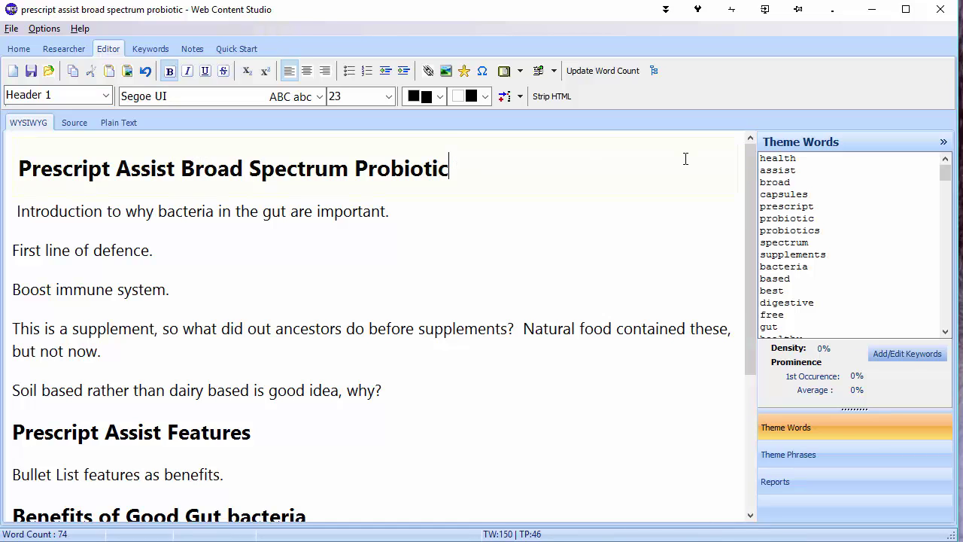
pyautogui.write('with pre')
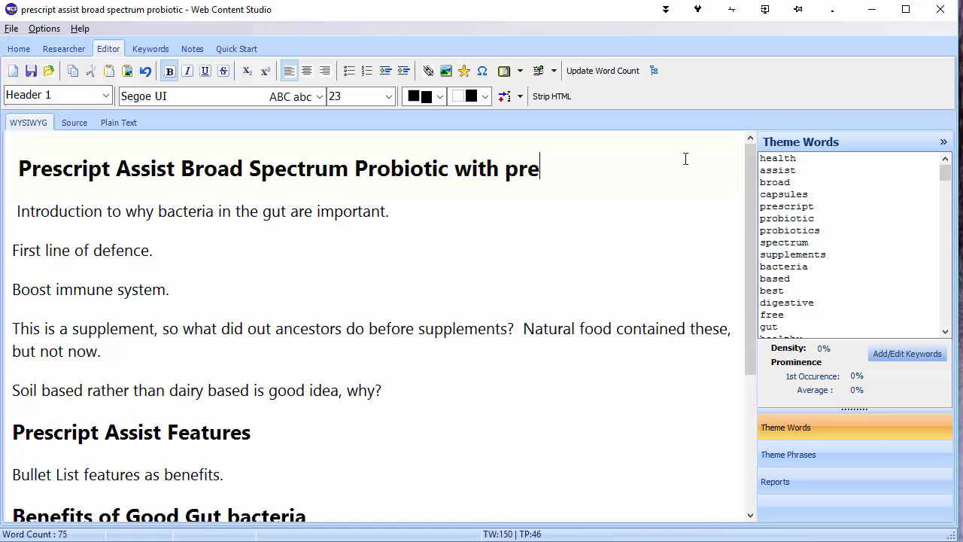
pyautogui.press('BackSpace')
pyautogui.press('BackSpace')
pyautogui.press('BackSpace')
pyautogui.write('Prebiotic')
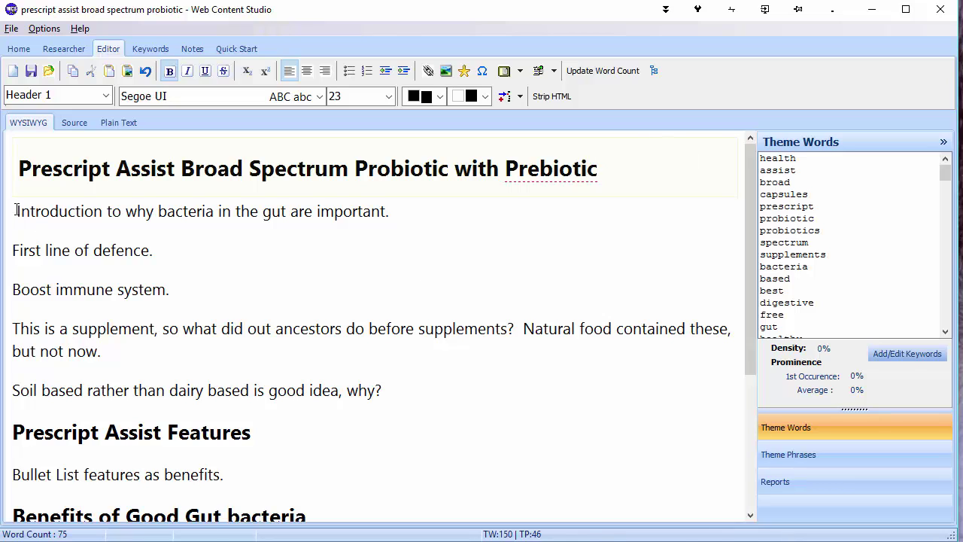
# Review the article outline from the introduction to "Side Effects" alongside the theme phrases and theme words
pyautogui.click(219, 210)
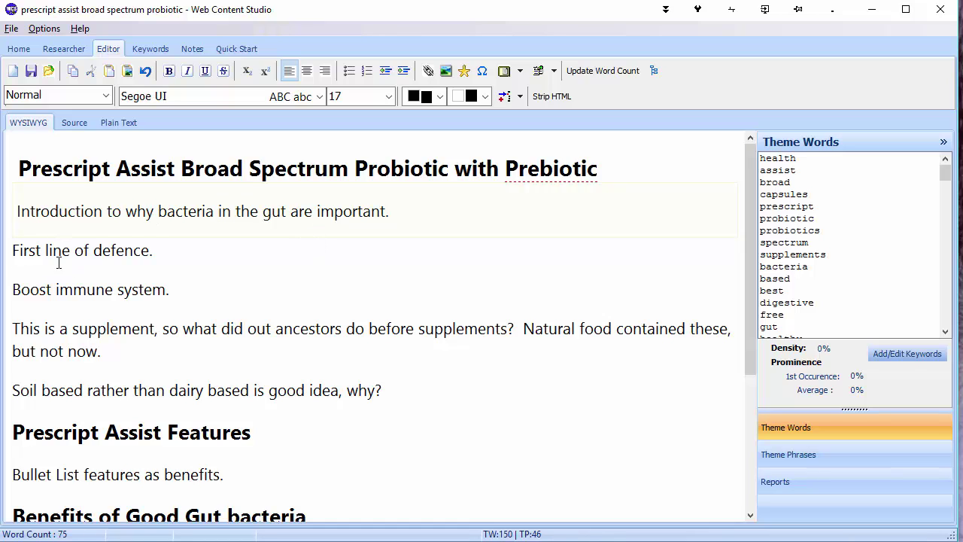
pyautogui.click(176, 252)
pyautogui.scroll(-3, 258, 288)
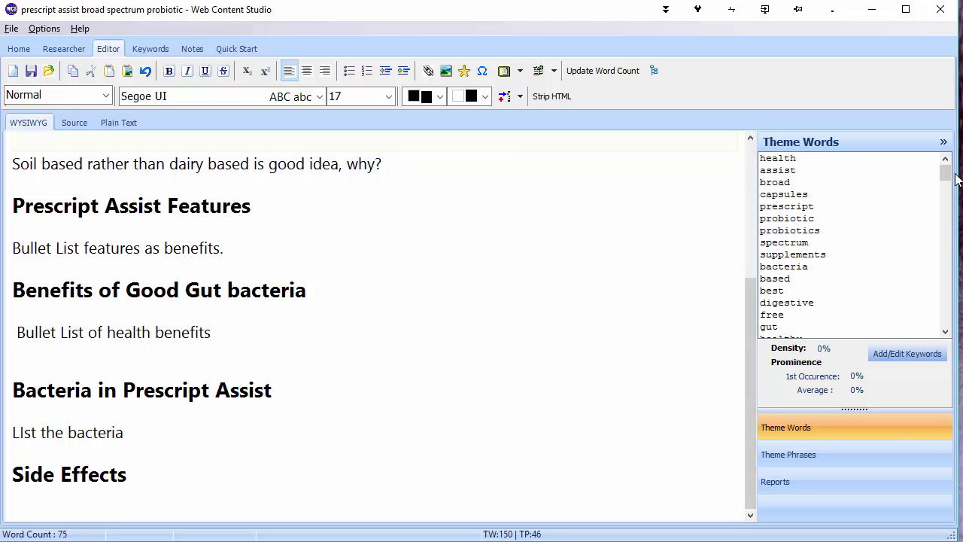
pyautogui.click(804, 456)
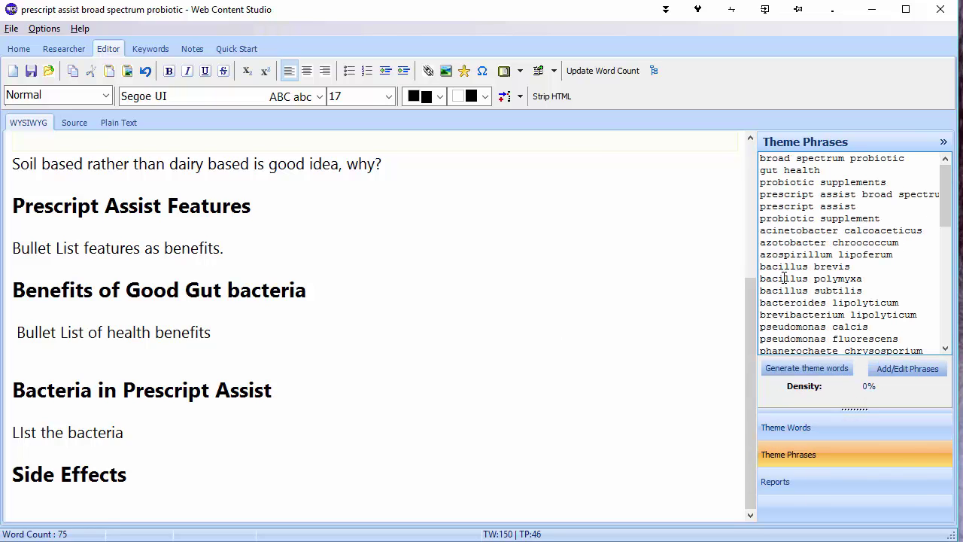
pyautogui.moveTo(831, 279); pyautogui.dragTo(832, 258)
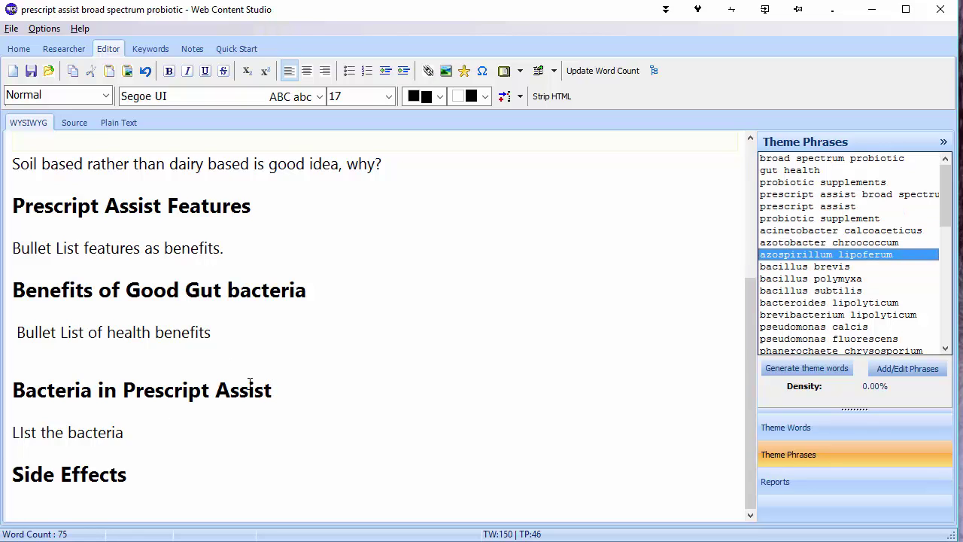
pyautogui.press('Down')
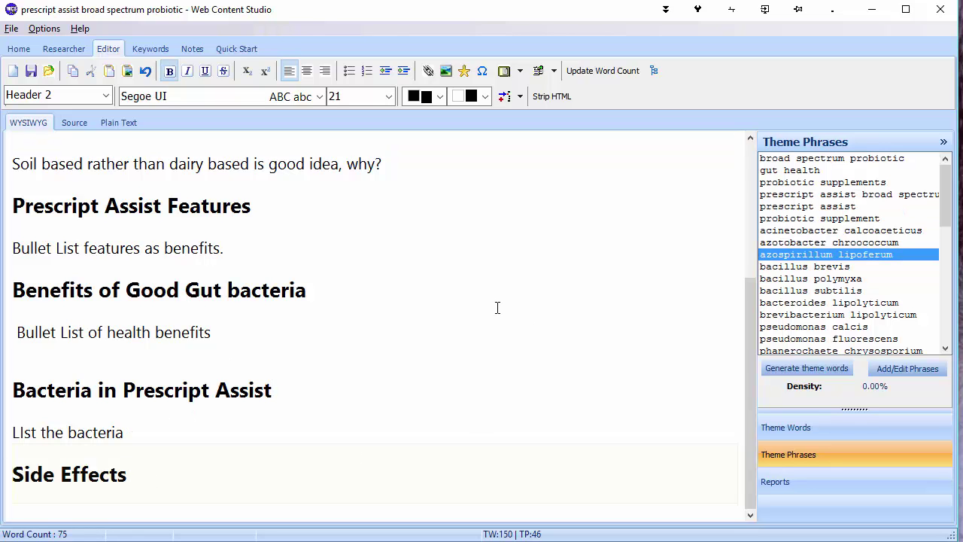
pyautogui.moveTo(749, 344); pyautogui.dragTo(749, 215)
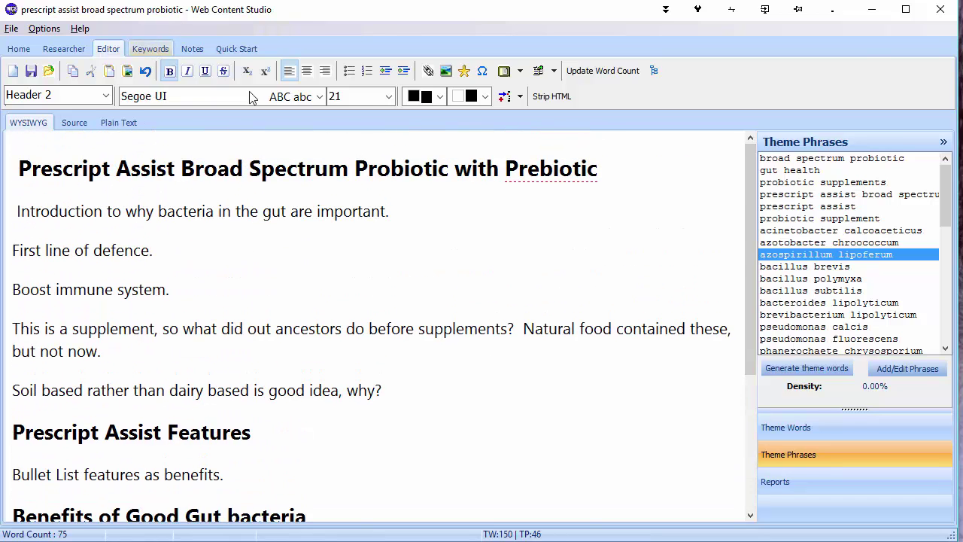
pyautogui.moveTo(945, 181); pyautogui.dragTo(860, 421)
pyautogui.click(860, 426)
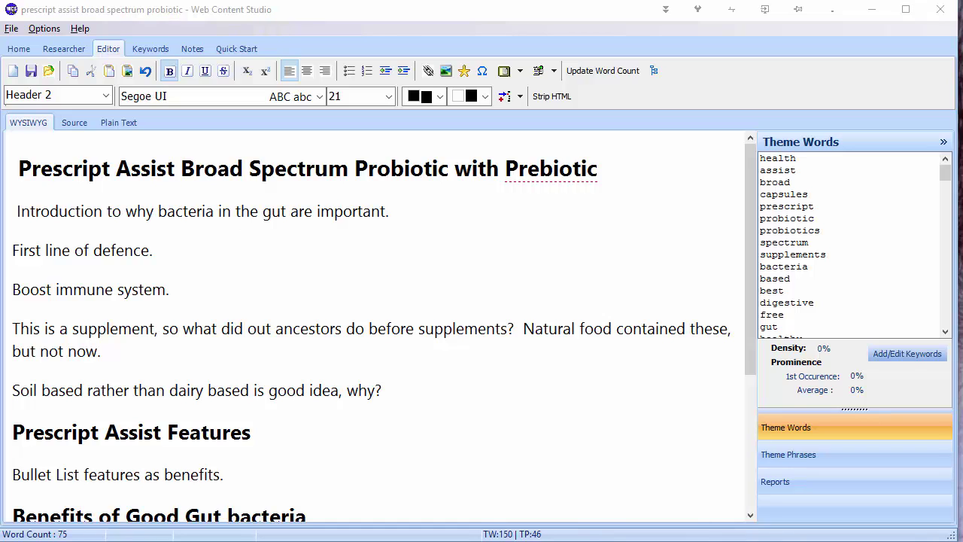
# Remove the space before "Introduction" and go over the introduction notes on defence, the immune system and soil-based probiotics
pyautogui.click(9, 211)
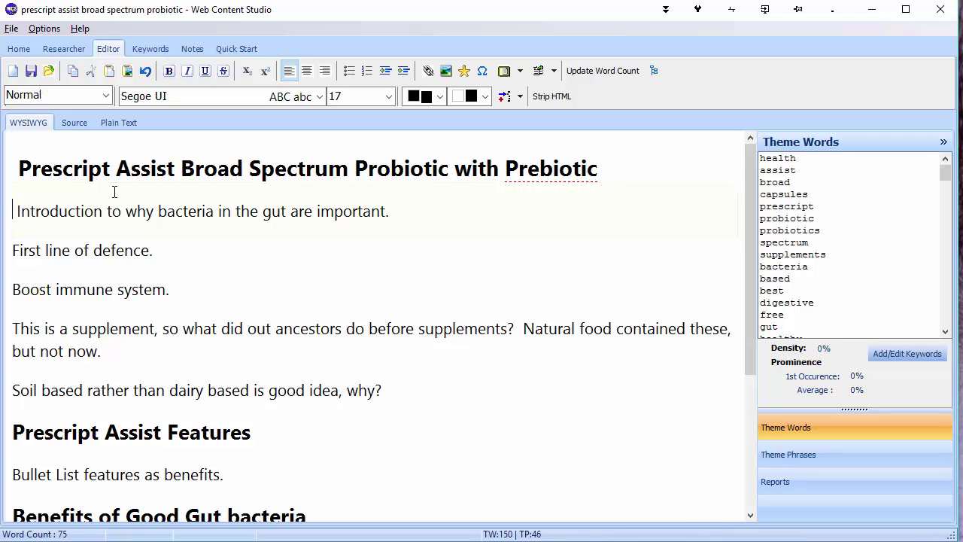
pyautogui.press('Delete')
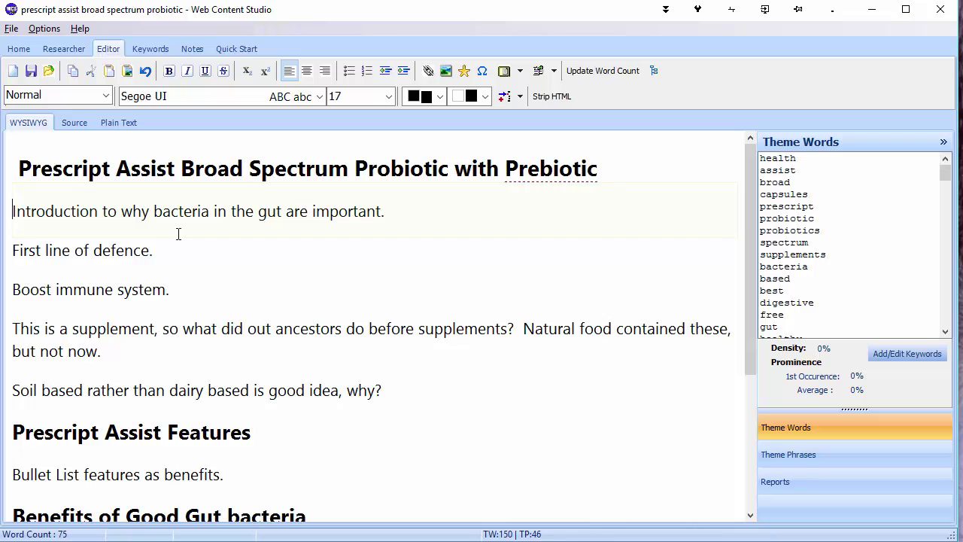
pyautogui.click(20, 250)
pyautogui.moveTo(27, 249); pyautogui.dragTo(142, 250)
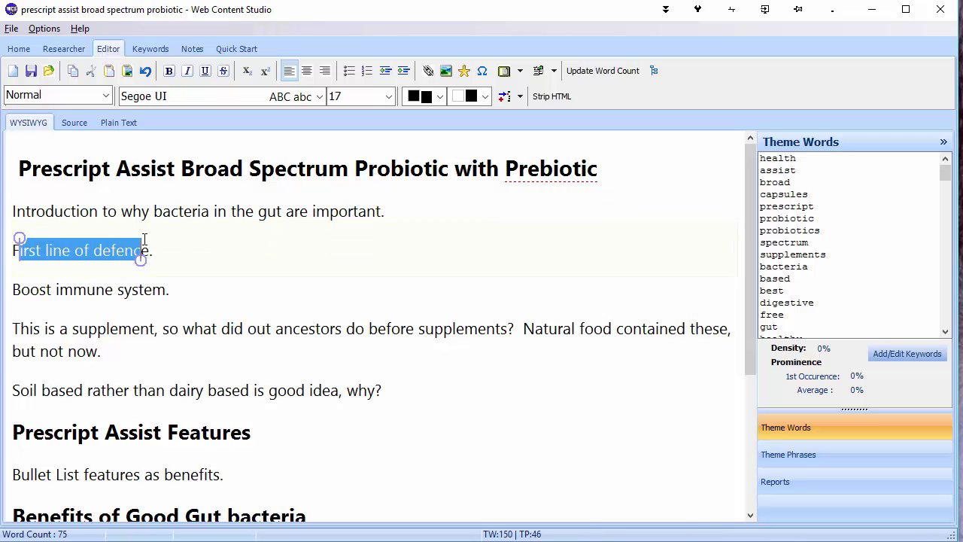
pyautogui.moveTo(12, 292); pyautogui.dragTo(166, 291)
pyautogui.moveTo(33, 388); pyautogui.dragTo(164, 392)
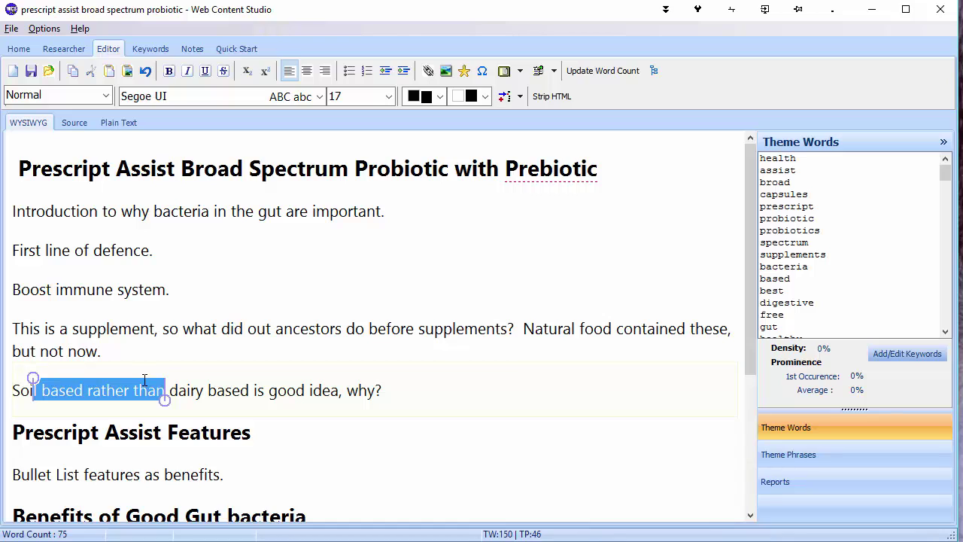
pyautogui.click(319, 294)
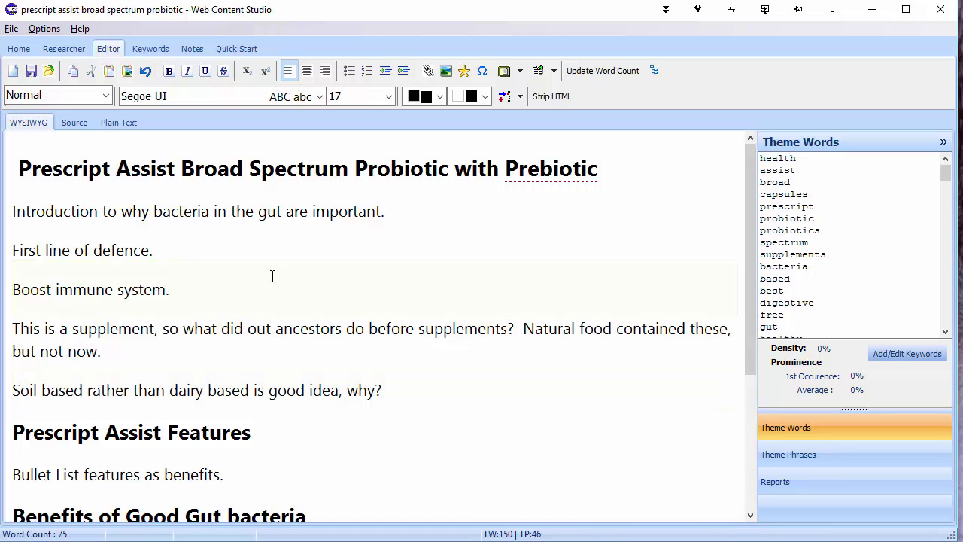